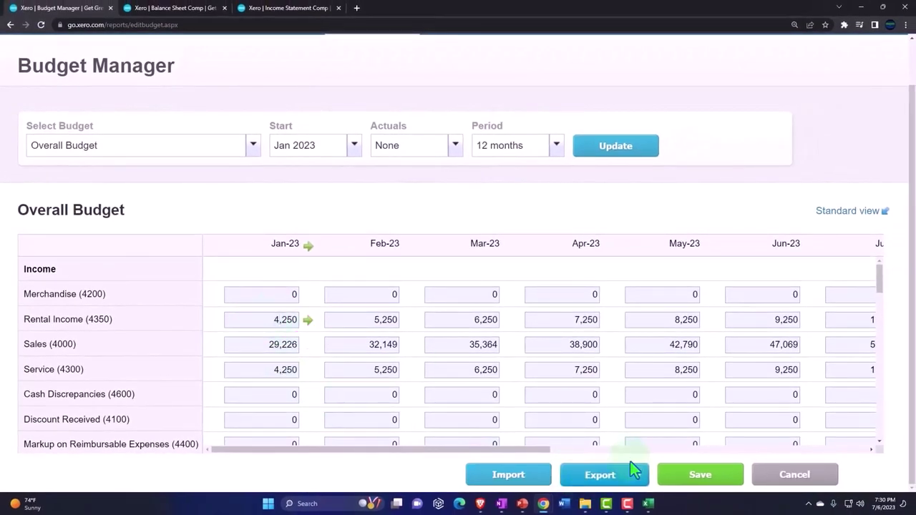
Step: Check the Rental Income growth formula in the Excel budget worksheet
click(648, 504)
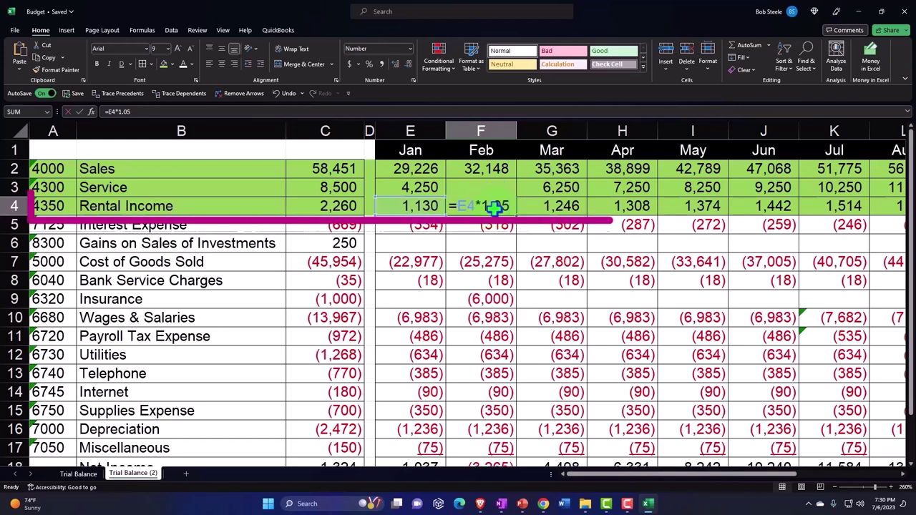
key(Return)
click(648, 503)
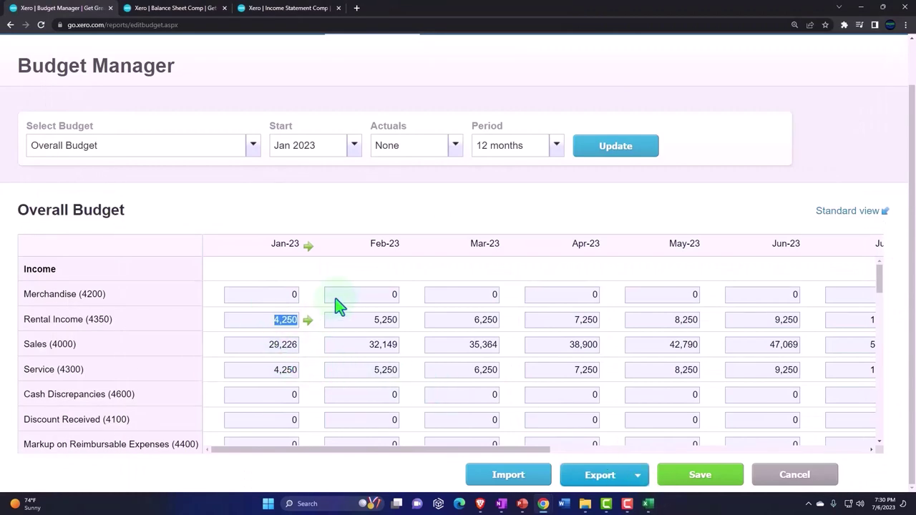
Step: Enter 1,130 for Jan-23 Rental Income and apply 5% monthly growth through Dec-23
text(1,130)
key(Tab)
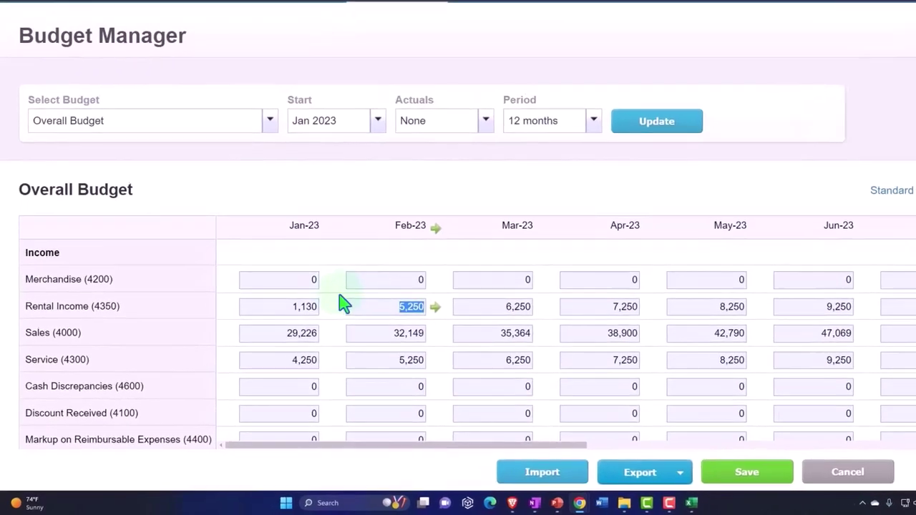
key(shift+Tab)
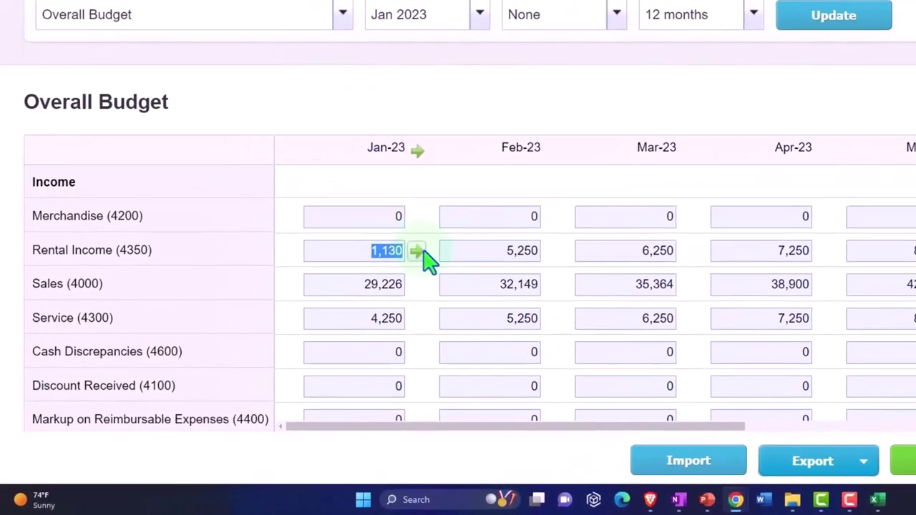
click(419, 251)
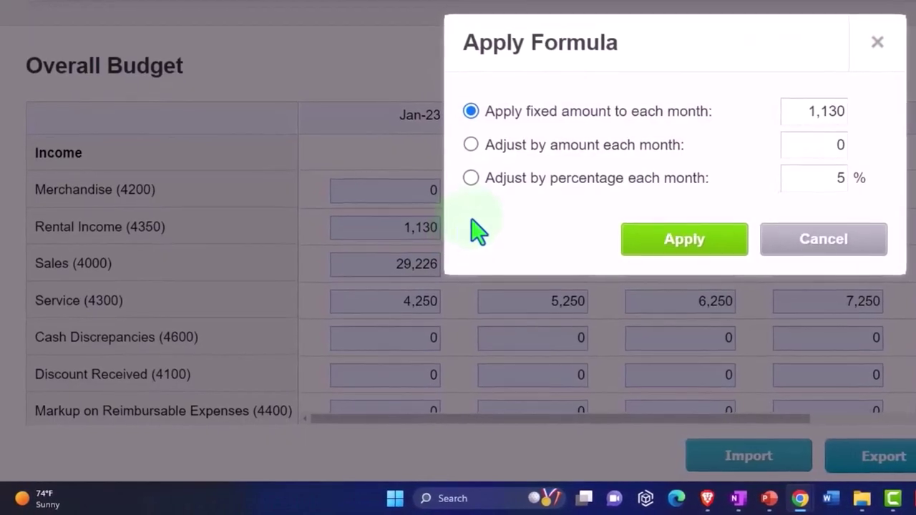
click(470, 179)
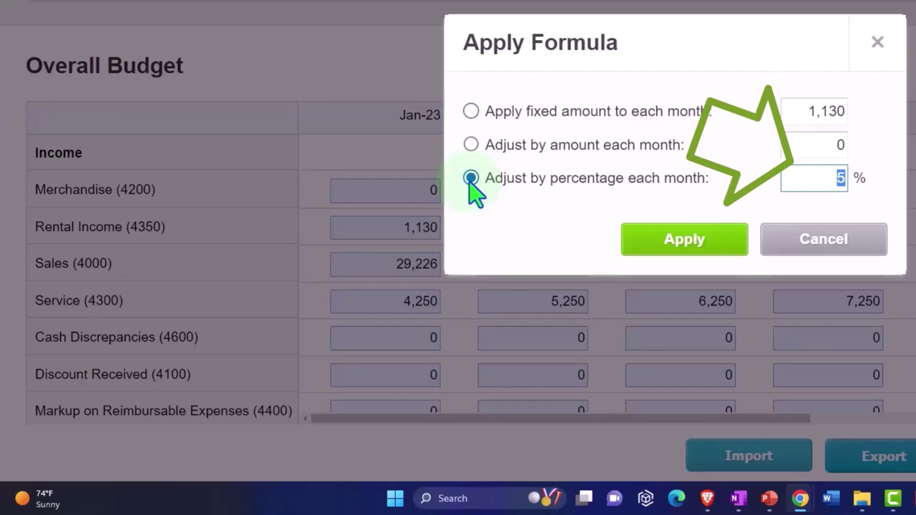
click(685, 244)
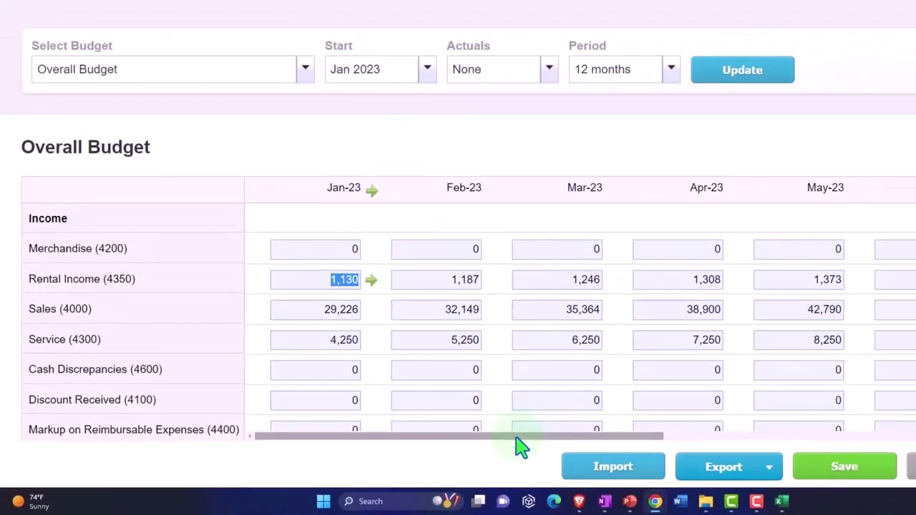
drag(623, 420, 915, 467)
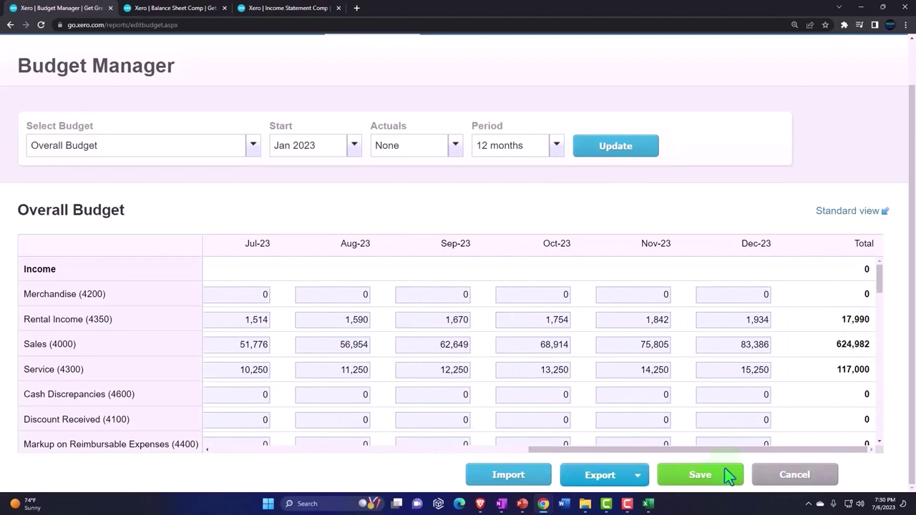
Step: Compare the Excel worksheet with Xero and check January's Interest Expense figure in Excel
click(647, 504)
drag(650, 487, 551, 491)
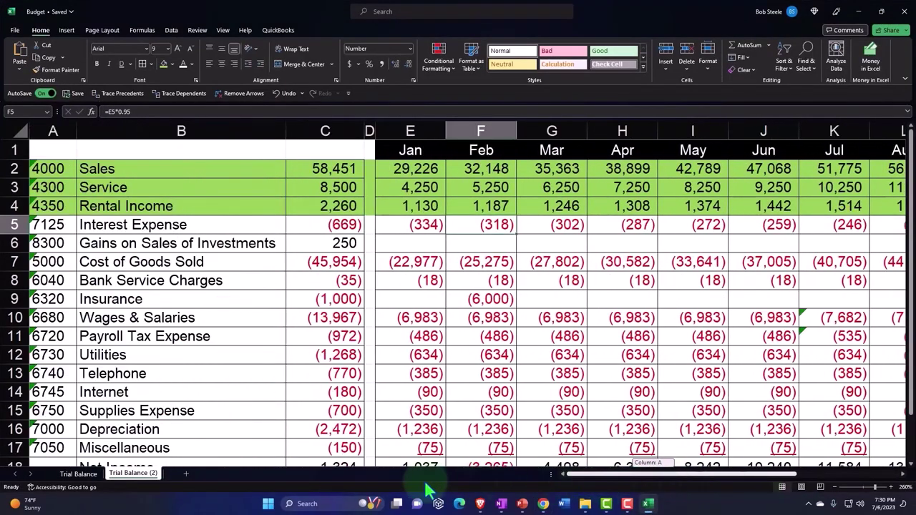
click(648, 504)
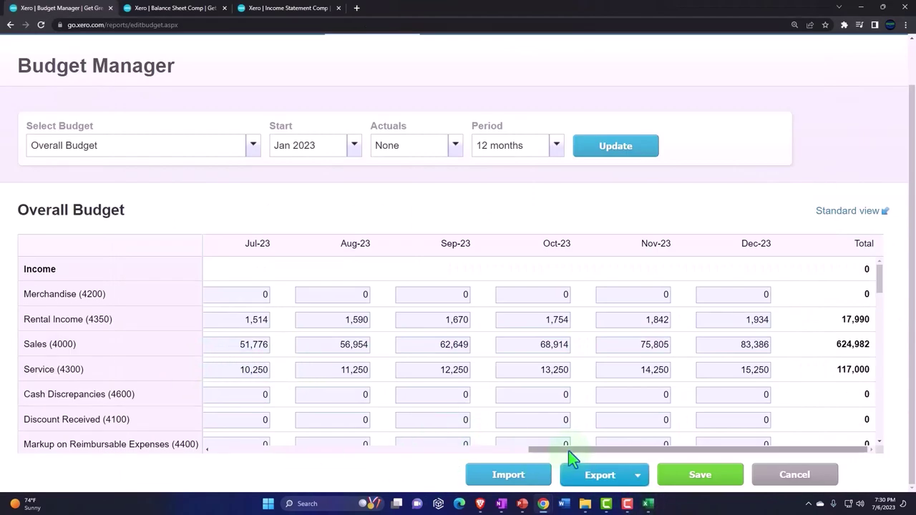
drag(570, 449, 196, 449)
click(649, 504)
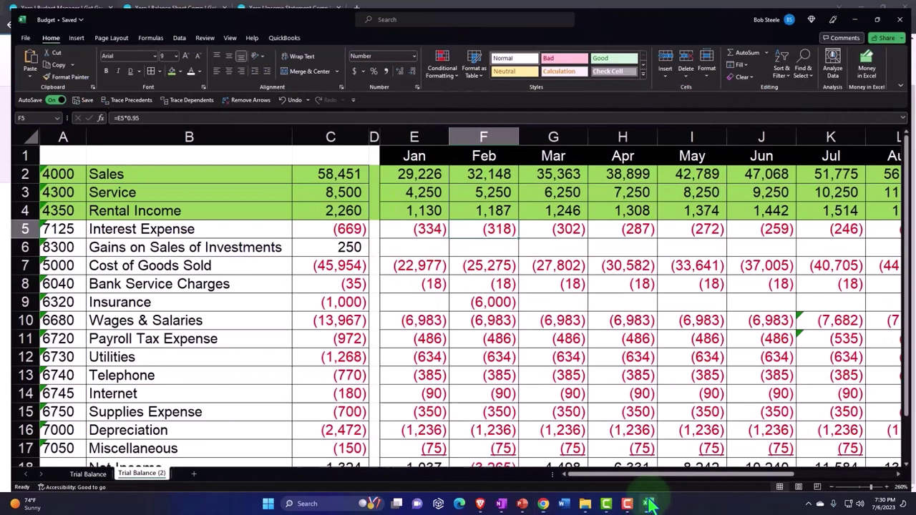
click(15, 224)
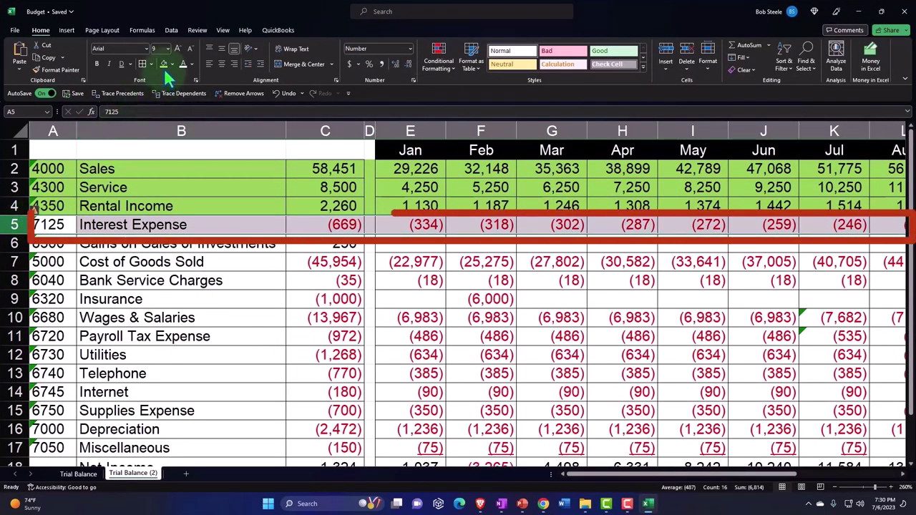
click(417, 224)
click(649, 504)
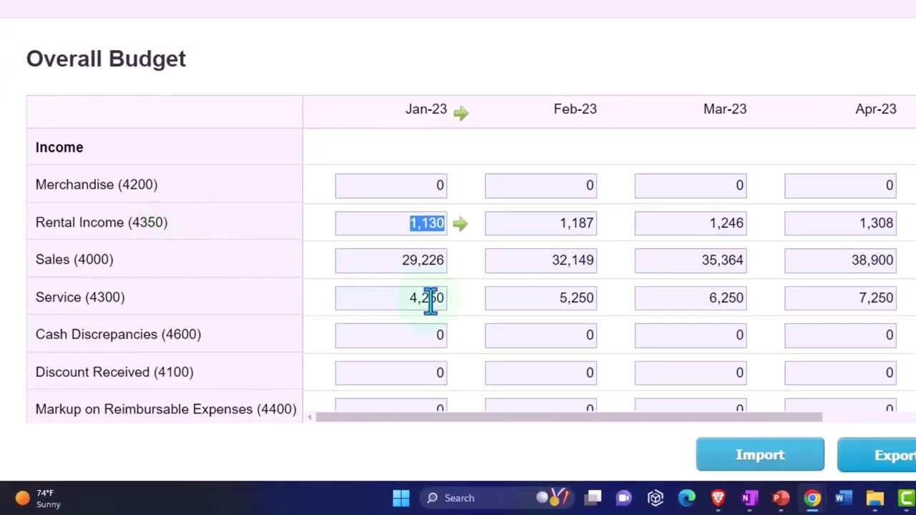
Step: Scroll Xero's grid to Other Income and select the Jan-23 Interest Expense cell
scroll(429, 299, down, 6)
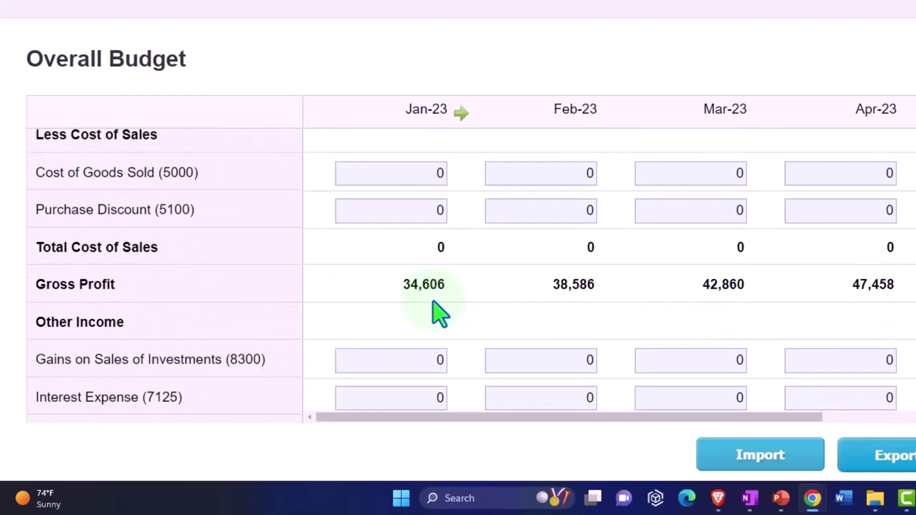
scroll(438, 314, up, 3)
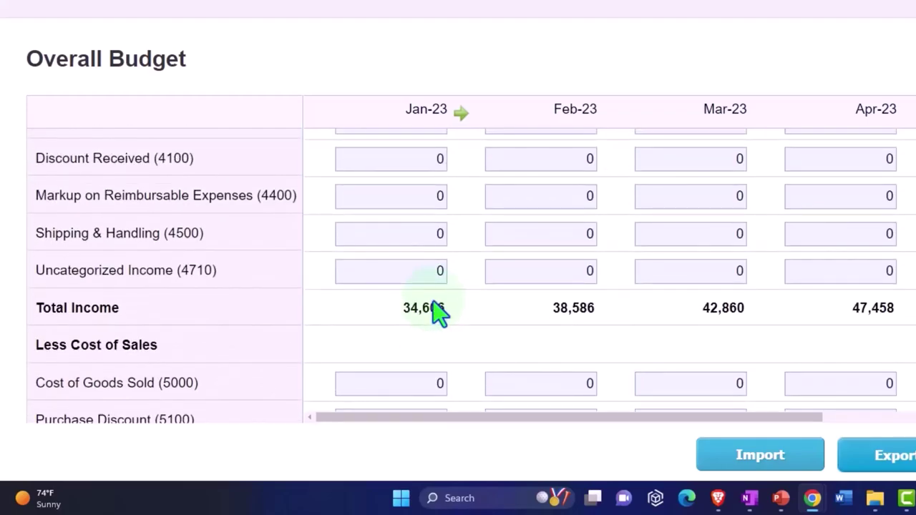
scroll(419, 300, down, 3)
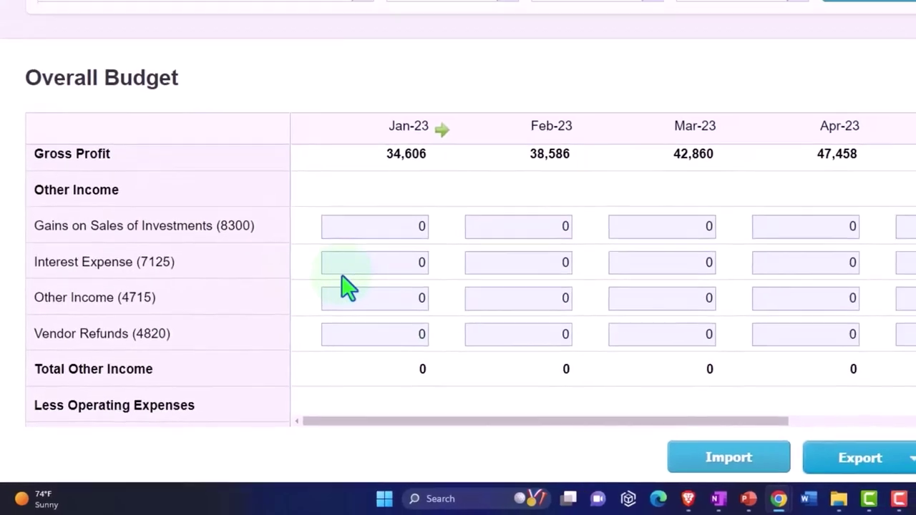
click(377, 254)
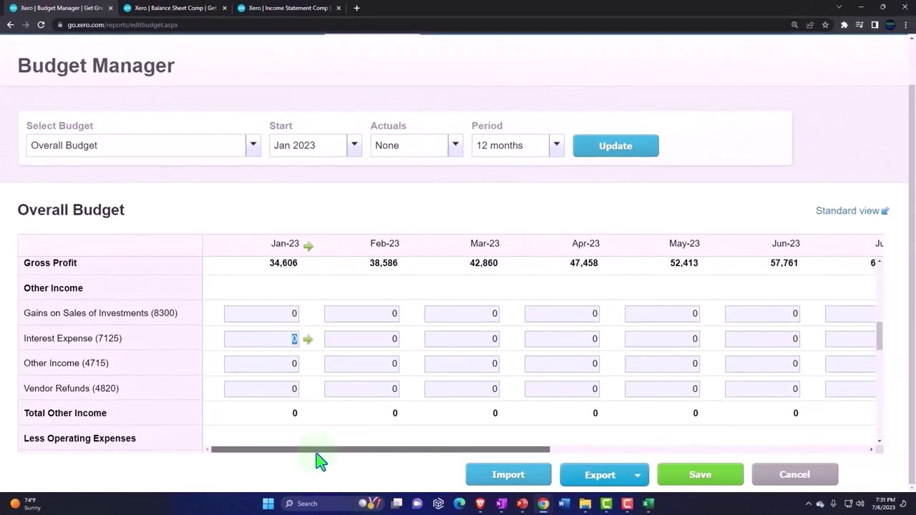
Step: Enter 334 as the Jan-23 Interest Expense in Xero
click(647, 504)
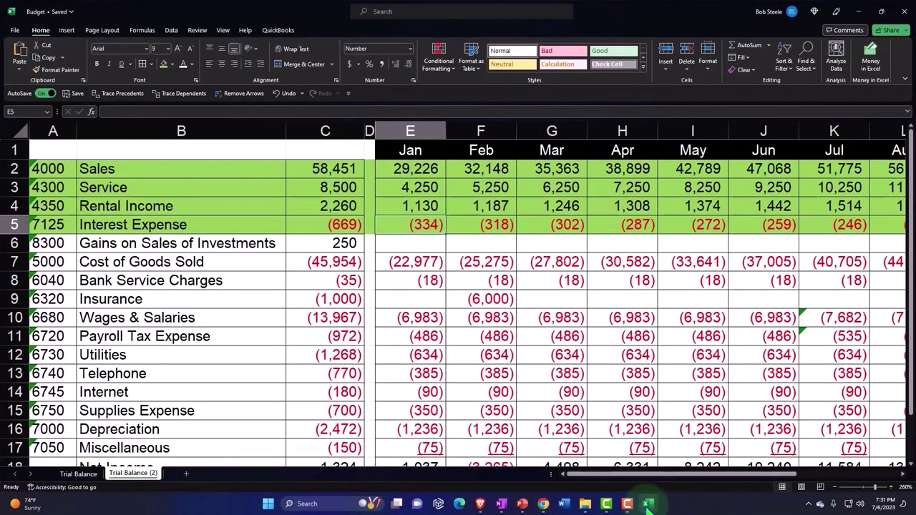
click(648, 504)
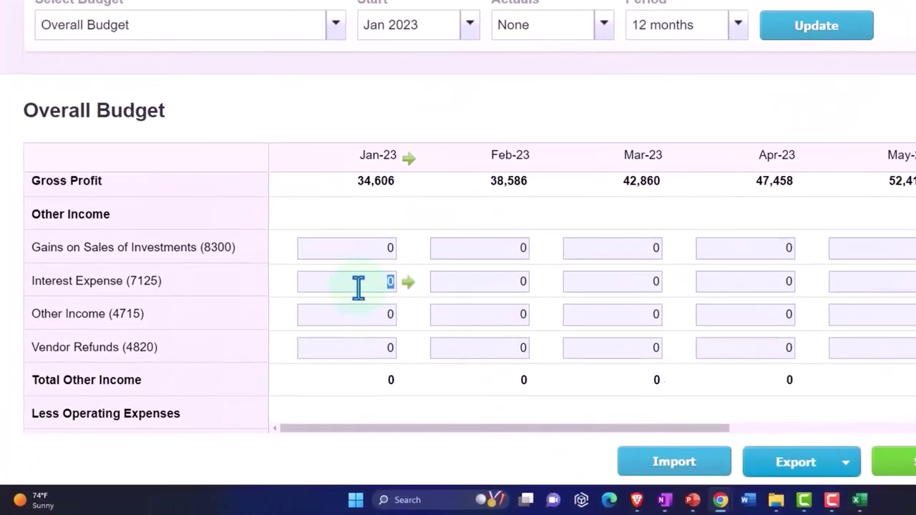
text(334)
key(Tab)
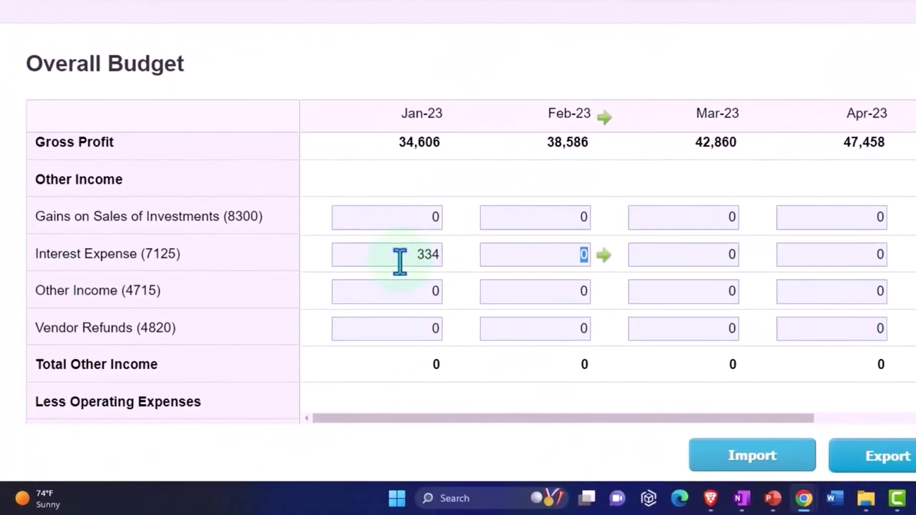
Step: Apply a -5% monthly adjustment to Interest Expense, confirming the rate against Excel
click(458, 257)
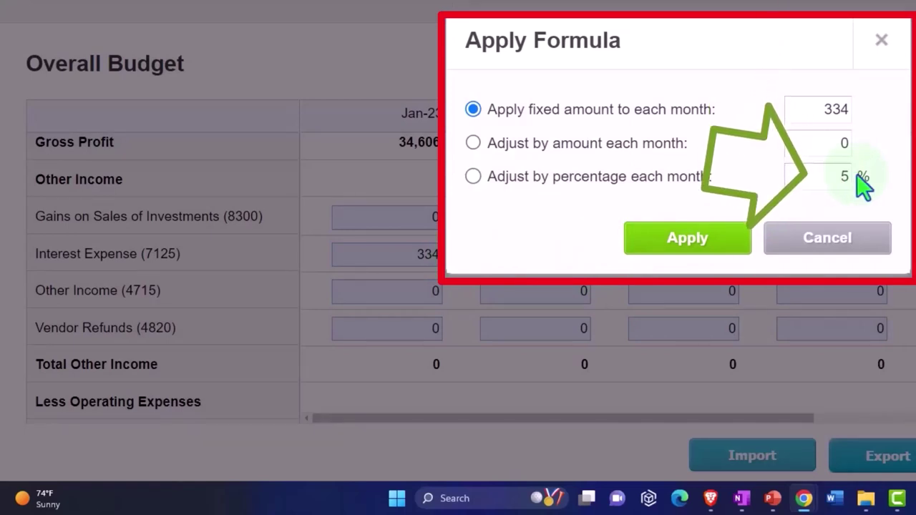
click(831, 176)
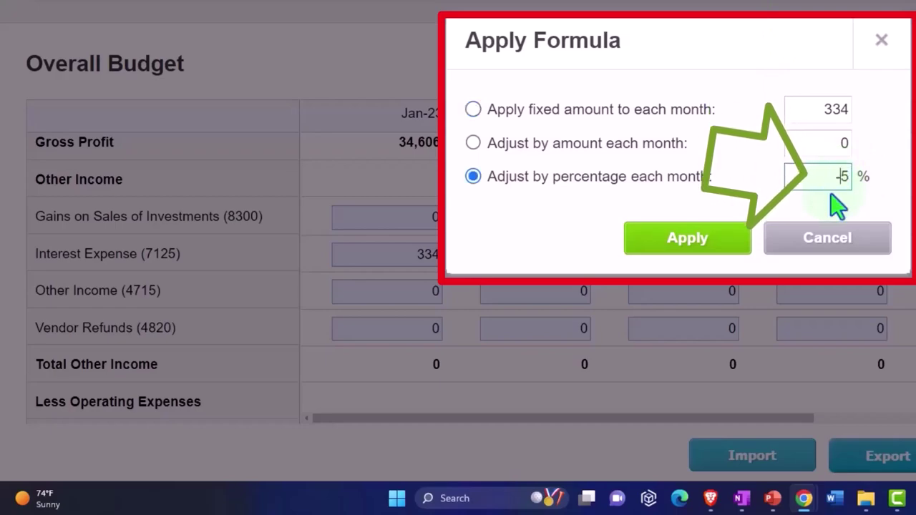
text(-)
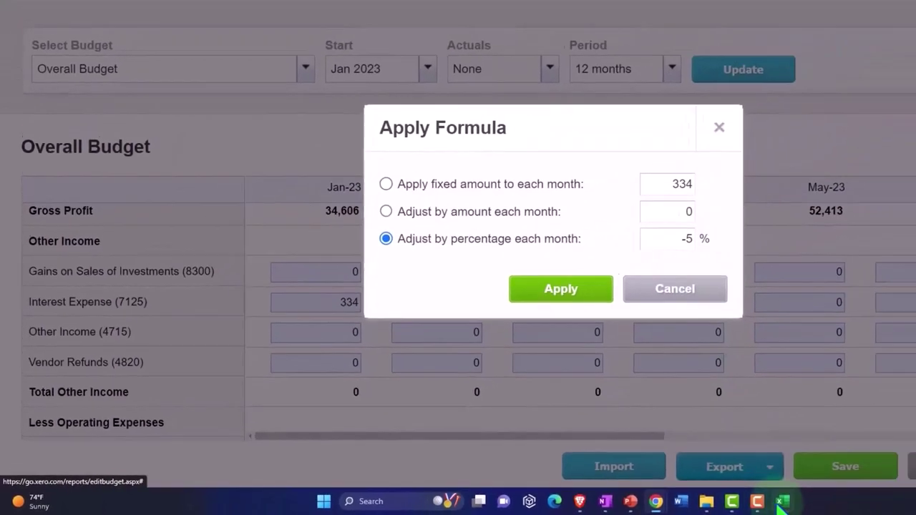
click(782, 502)
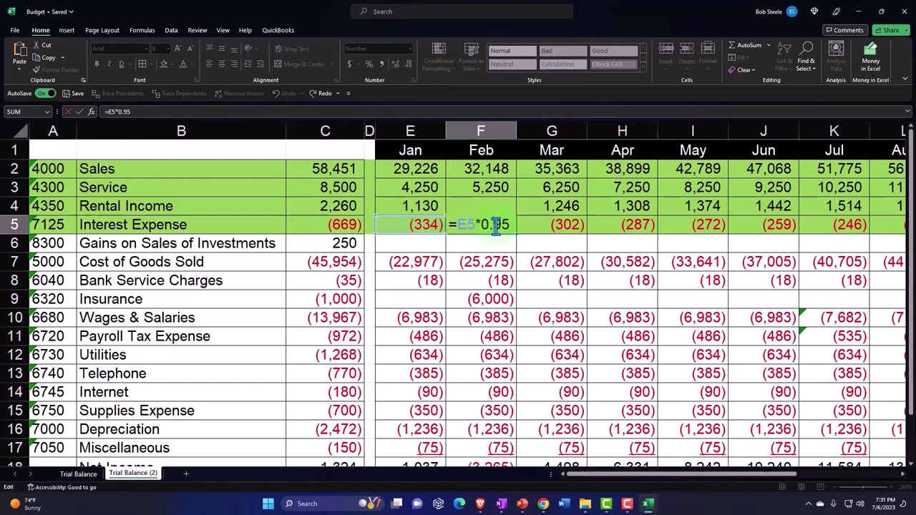
key(Return)
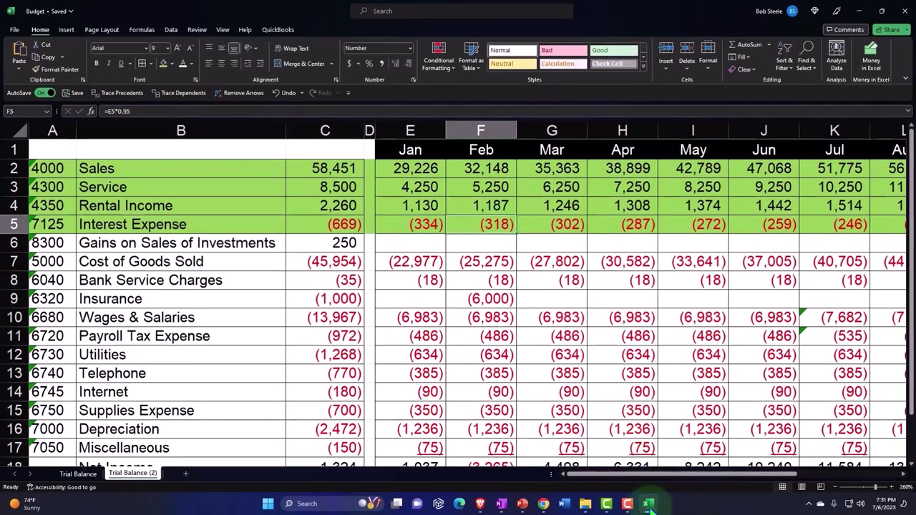
key(alt+Tab)
click(497, 259)
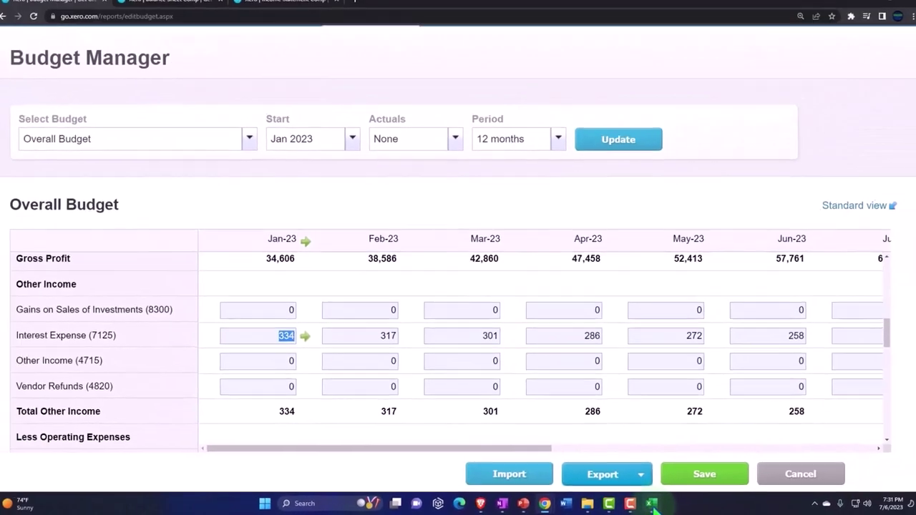
click(651, 504)
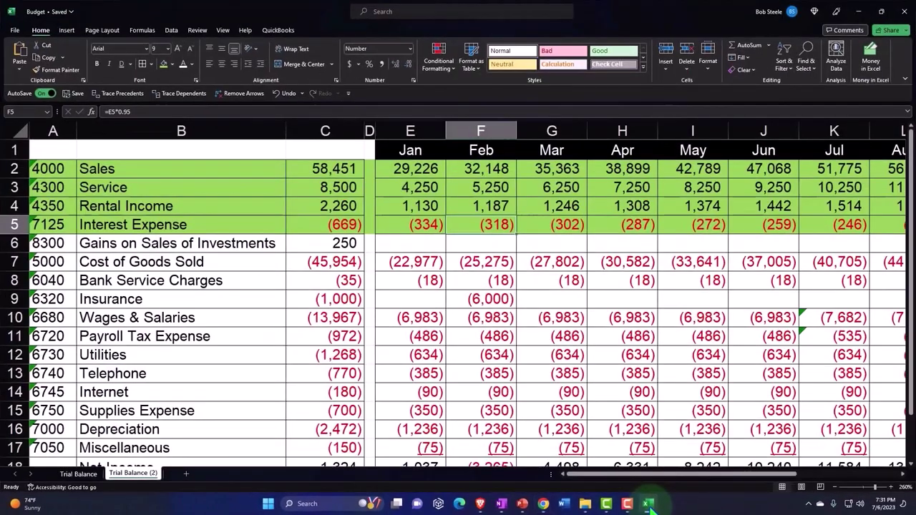
click(649, 504)
drag(434, 448, 813, 483)
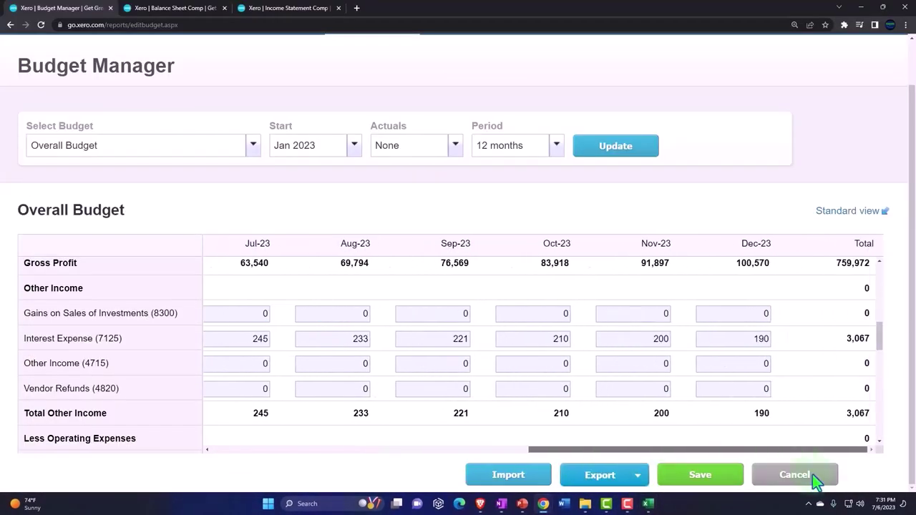
Step: Verify Interest Expense monthly figures and the yearly total against the Excel worksheet
click(649, 504)
click(715, 230)
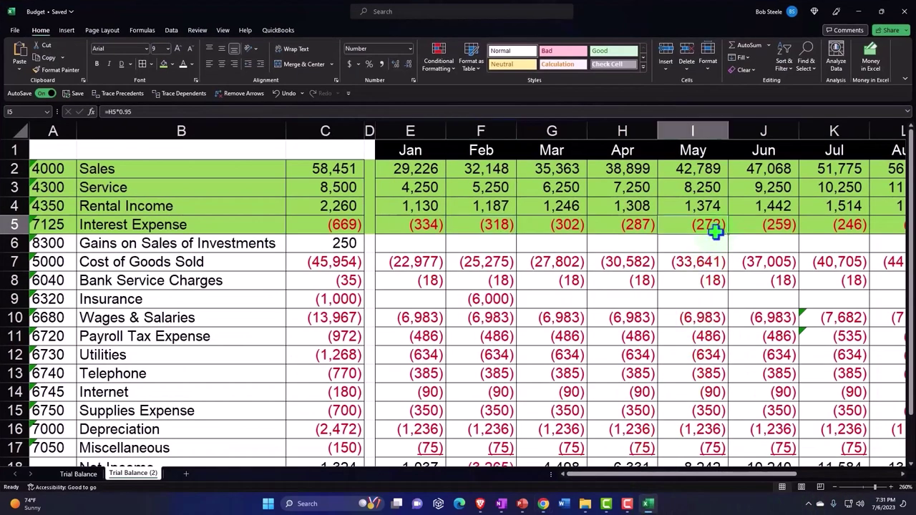
key(Right)
key(Right)
key(Right)
key(Right)
key(Right)
key(Right)
key(Right)
key(Right)
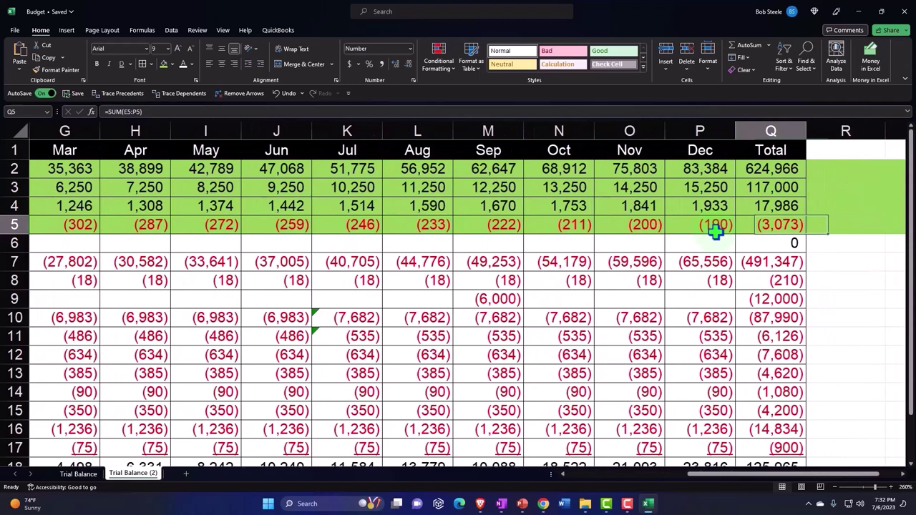
click(649, 504)
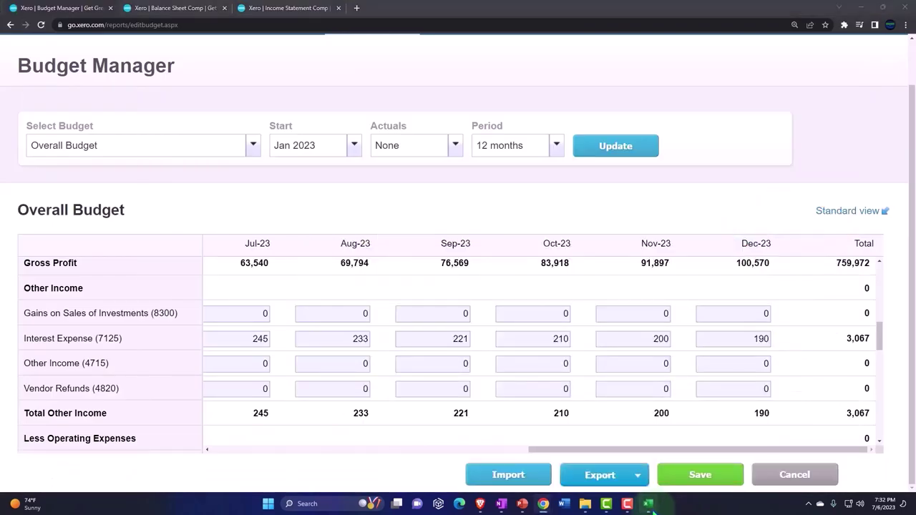
click(649, 504)
click(488, 224)
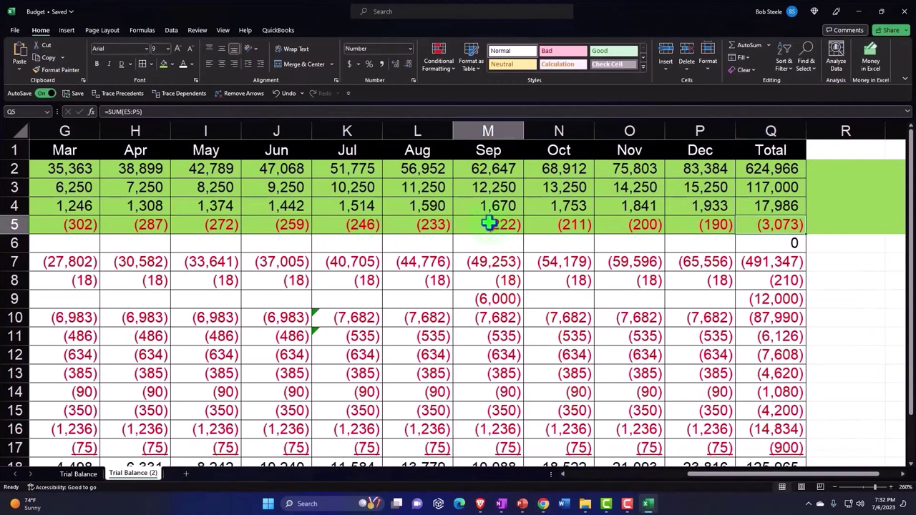
key(Left)
key(Left)
key(Left)
key(Left)
key(Left)
key(Left)
key(Left)
key(Left)
key(Left)
key(Left)
key(Left)
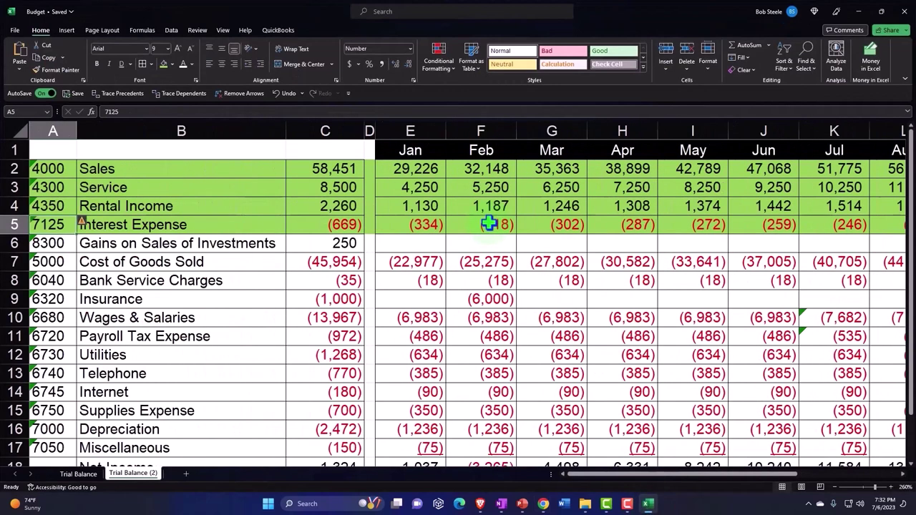
key(Right)
key(Right)
key(Right)
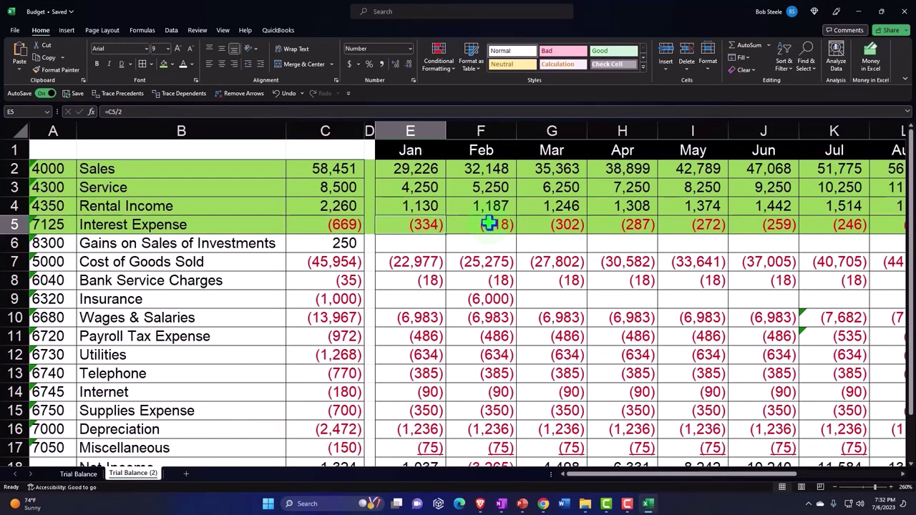
click(647, 505)
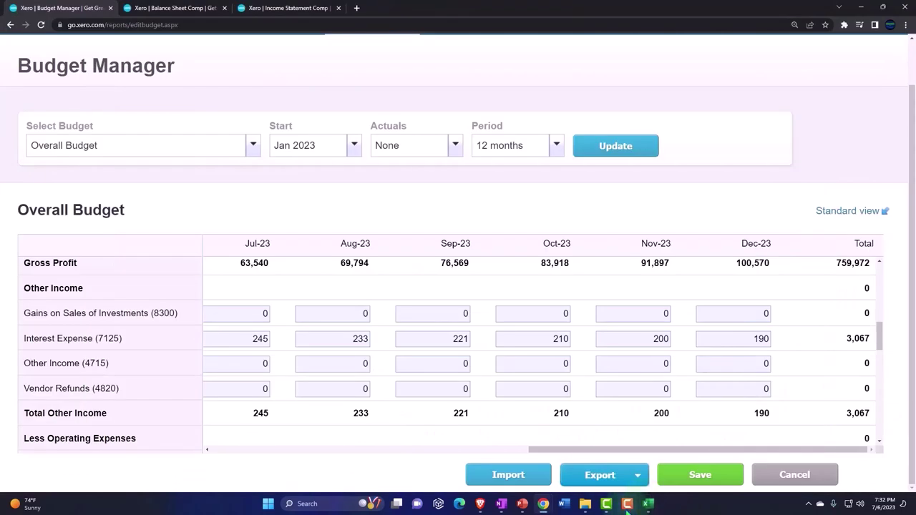
Step: Mark the Gains on Sales of Investments and Cost of Goods Sold rows in Excel
click(648, 504)
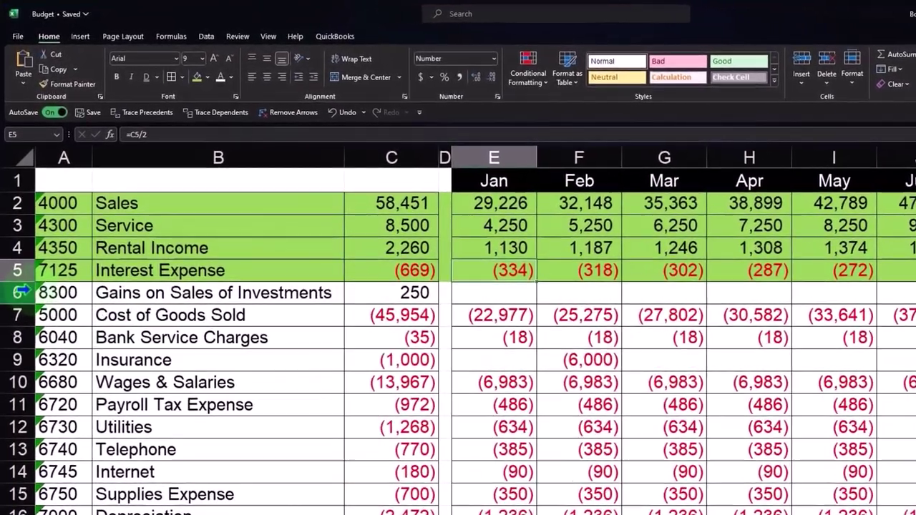
click(20, 292)
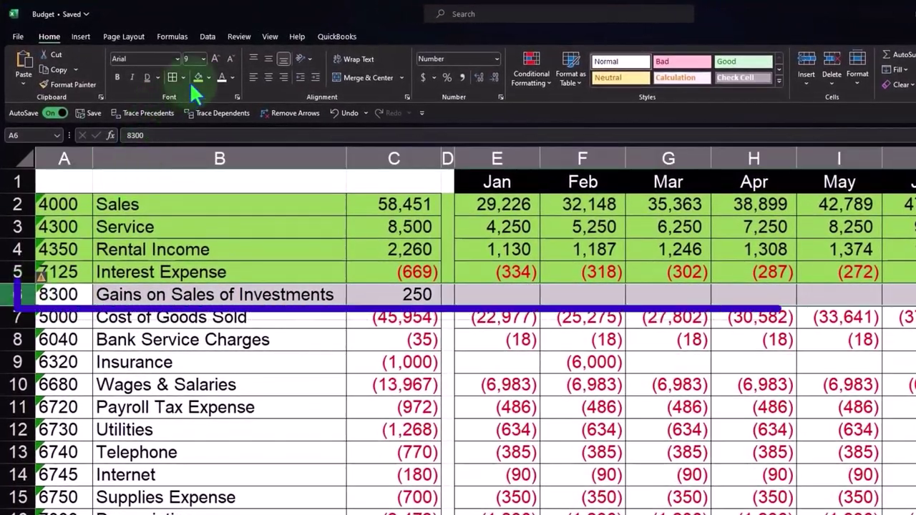
click(28, 317)
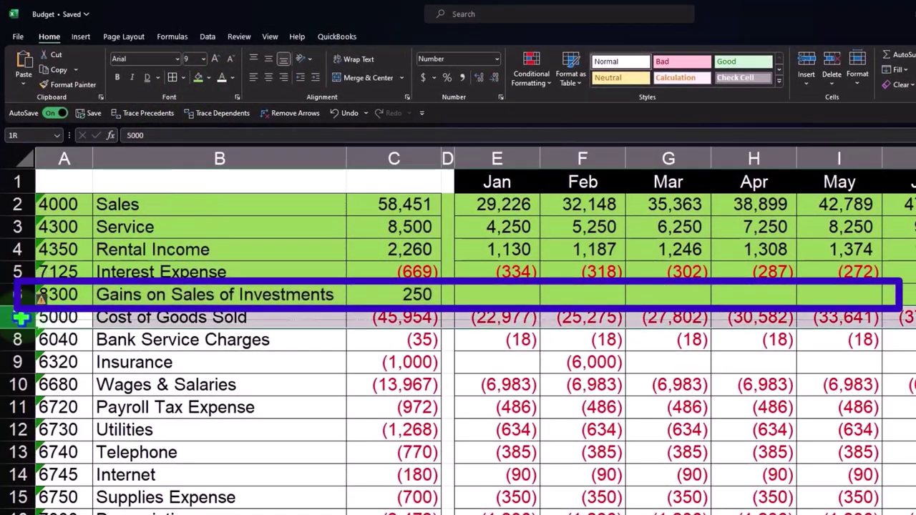
click(501, 318)
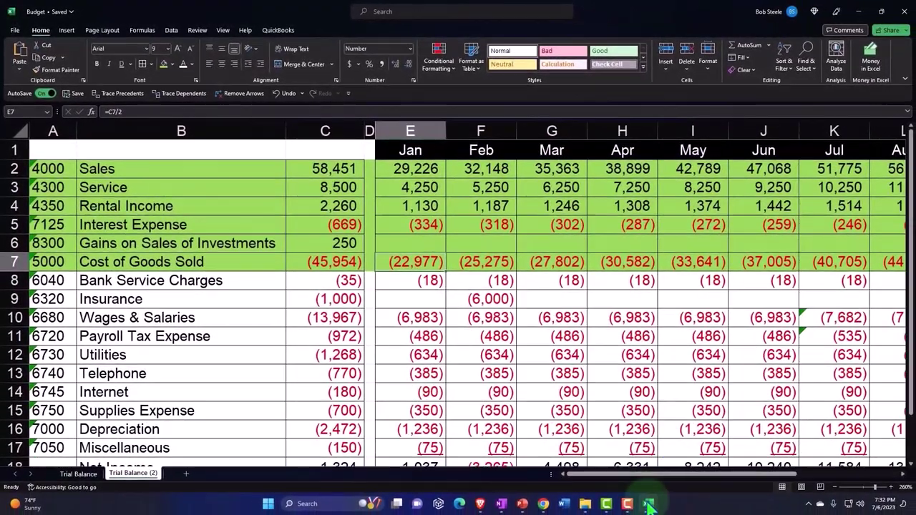
click(661, 512)
Step: Enter 22,977 as Jan-23 Cost of Goods Sold in Xero
scroll(167, 371, up, 2)
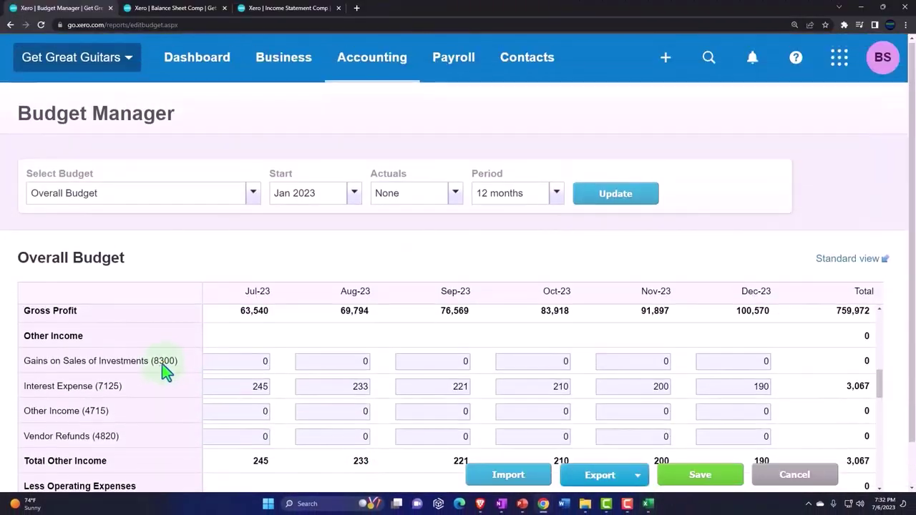
scroll(98, 399, down, 2)
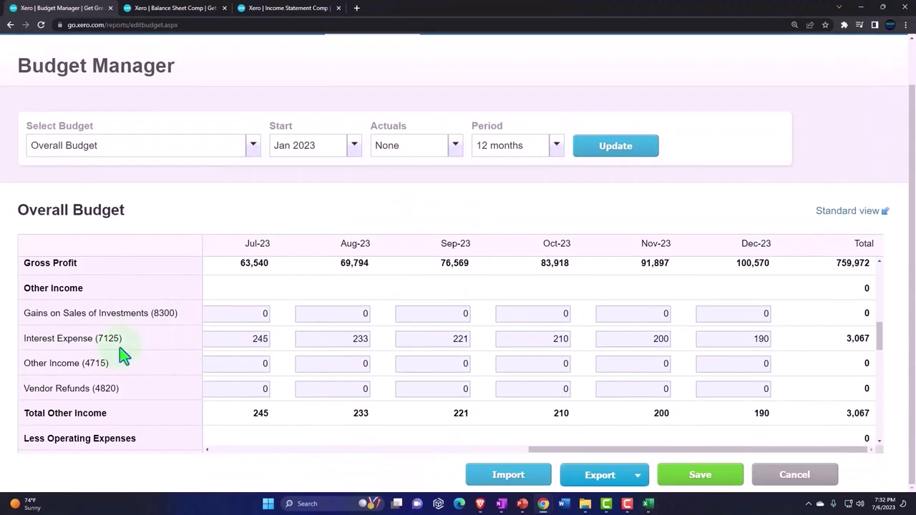
scroll(119, 347, up, 2)
scroll(125, 358, down, 2)
scroll(350, 364, up, 5)
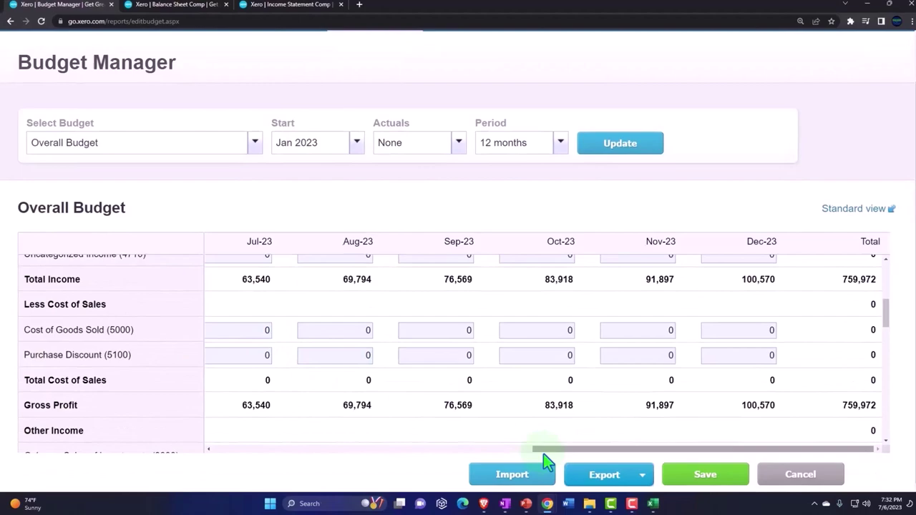
drag(540, 450, 220, 449)
click(407, 243)
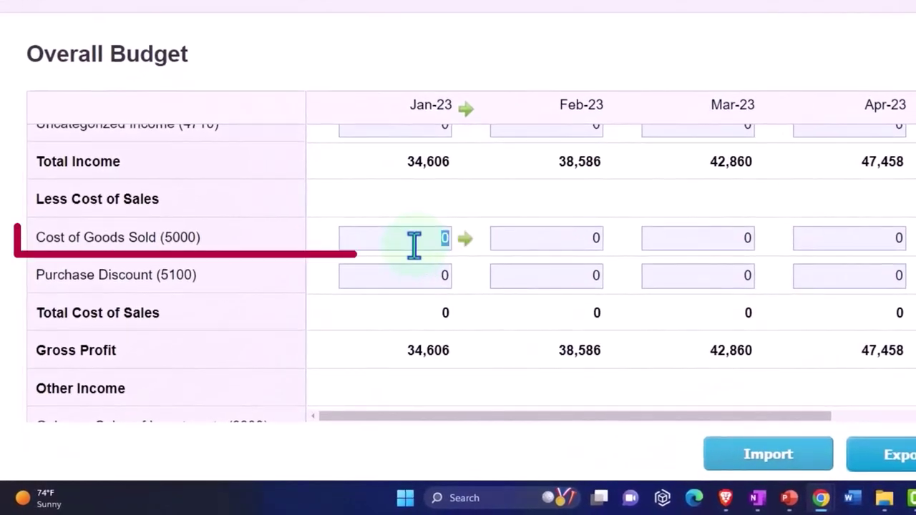
text(22,)
text(9)
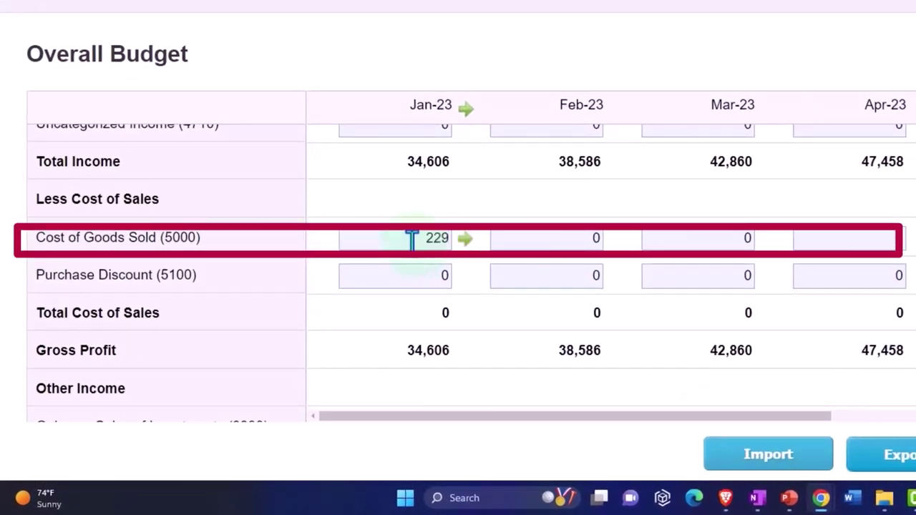
text(77)
key(Tab)
Step: Re-enter the =E7*1.1 formula in Excel's February Cost of Goods Sold cell
click(706, 502)
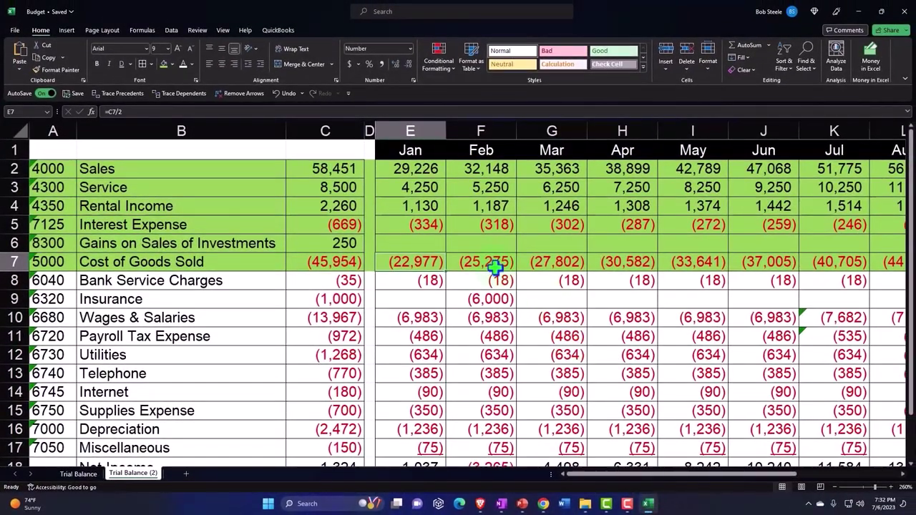
click(496, 266)
text(=E7*1.1)
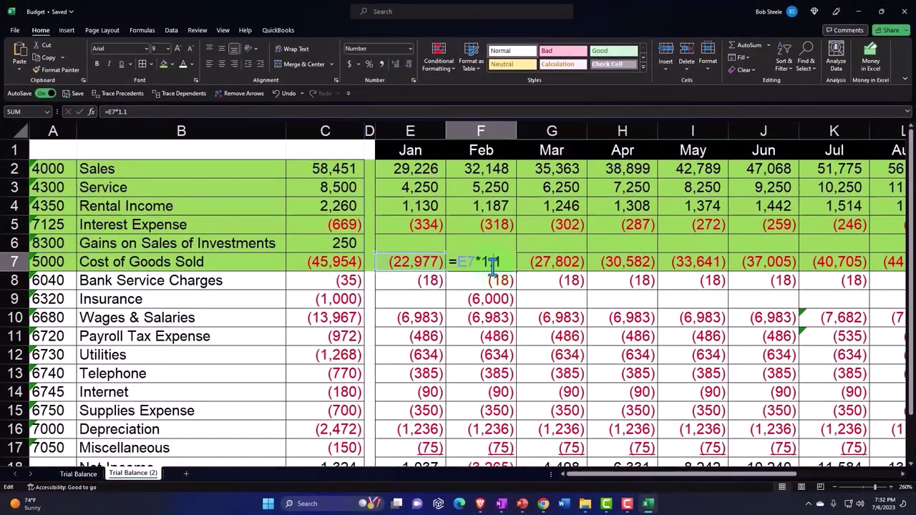
key(Return)
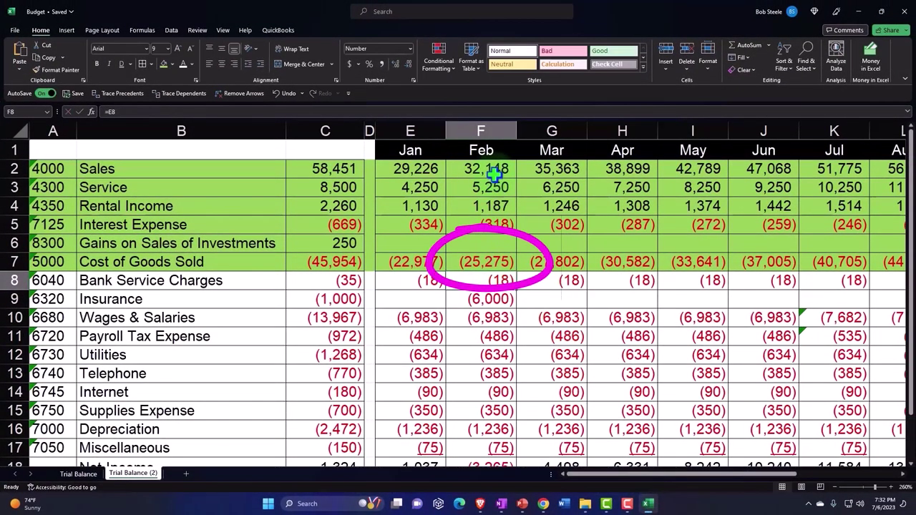
Step: Inspect the February Cost of Goods Sold formula in Excel without changing it
double_click(492, 169)
key(Escape)
click(481, 259)
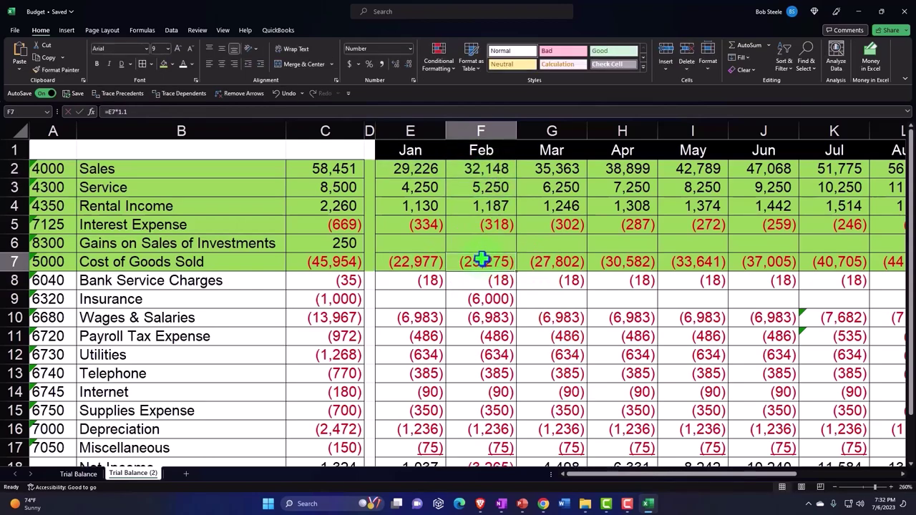
Step: Apply 10% monthly growth to Xero's Cost of Goods Sold starting from January's 22,977
click(647, 504)
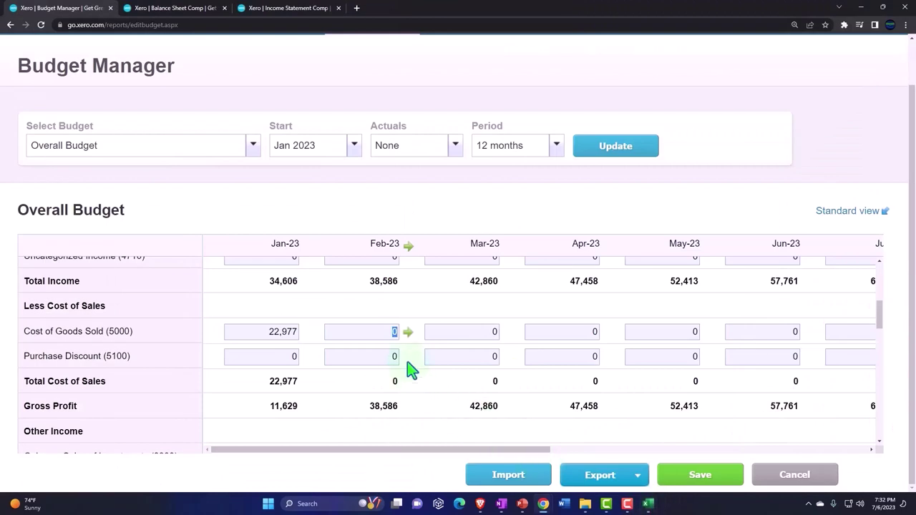
click(290, 331)
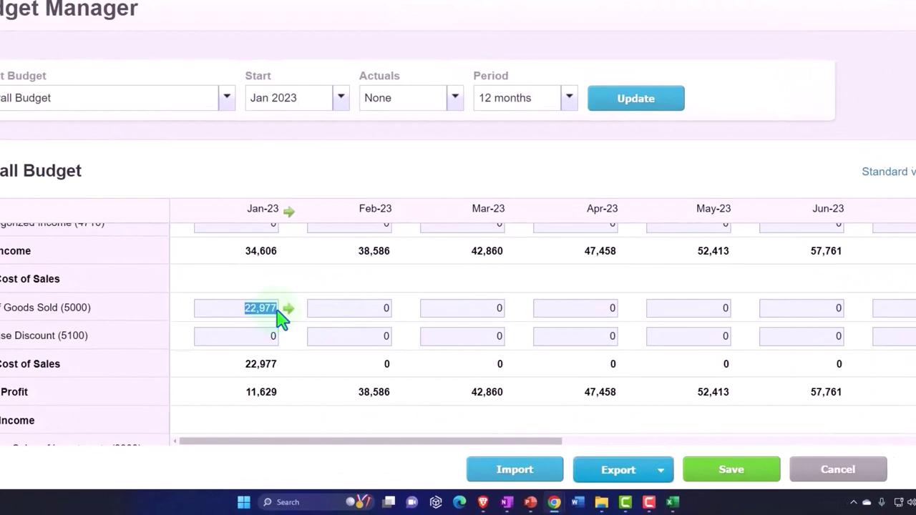
click(307, 332)
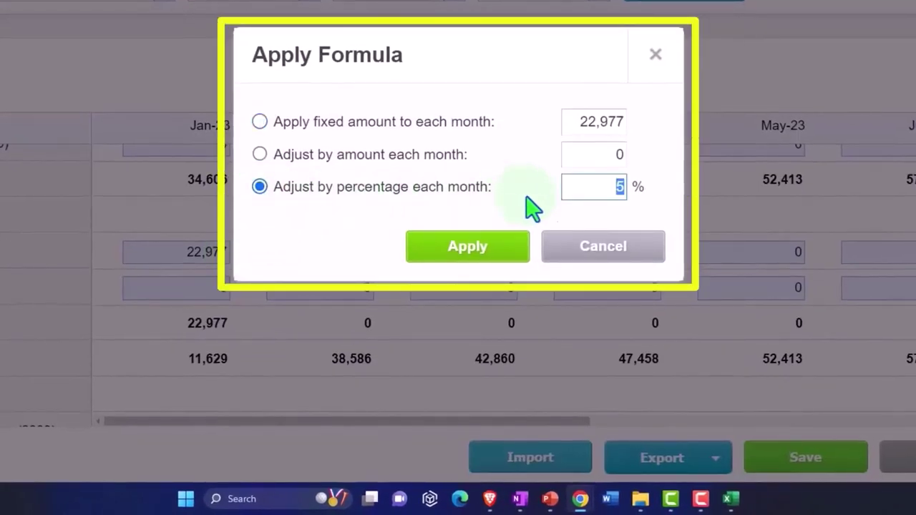
text(10)
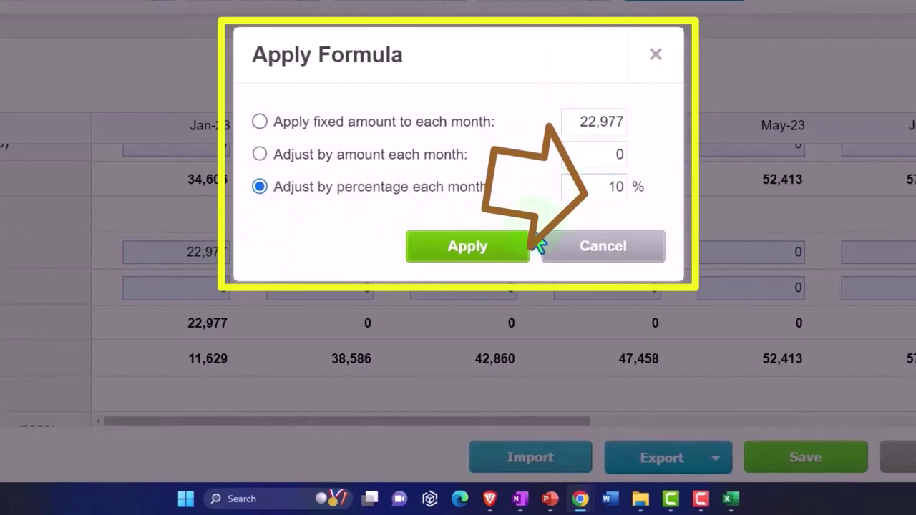
click(484, 242)
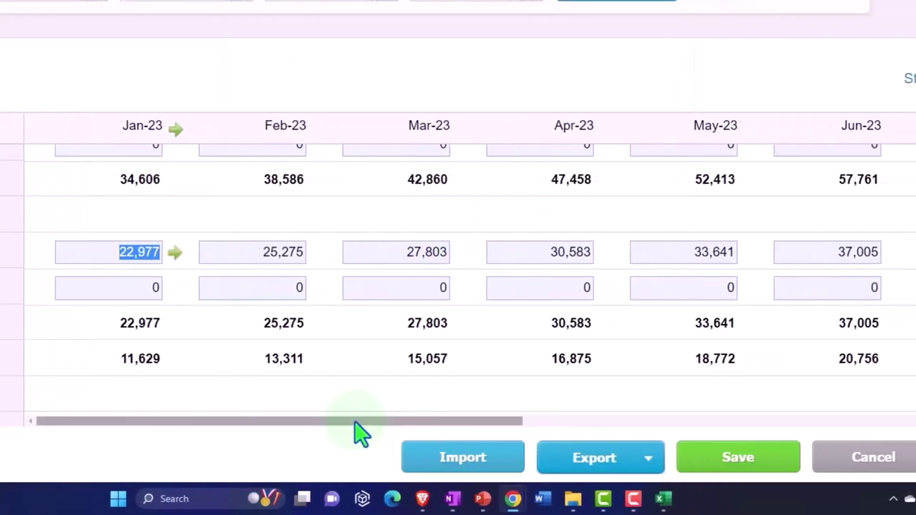
drag(354, 421, 876, 454)
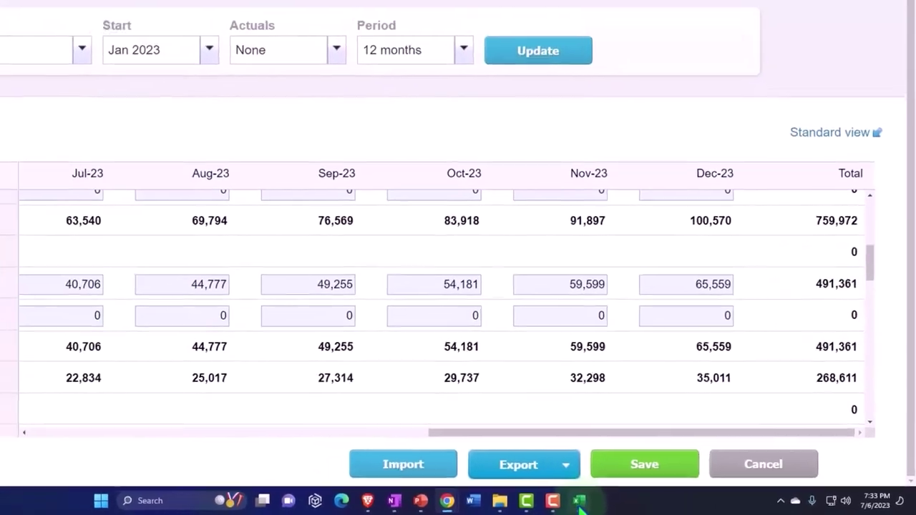
Step: Check the Cost of Goods Sold annual total in Excel and mark the Bank Service Charges row
click(532, 499)
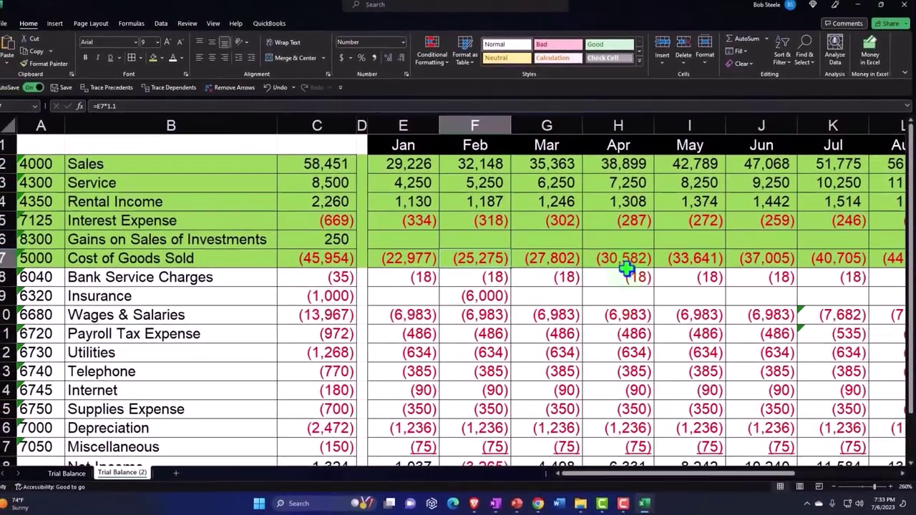
key(Right)
key(Right)
key(Right)
key(Right)
key(Right)
key(Right)
key(Right)
key(Right)
key(Right)
key(Right)
key(Right)
key(Right)
key(Right)
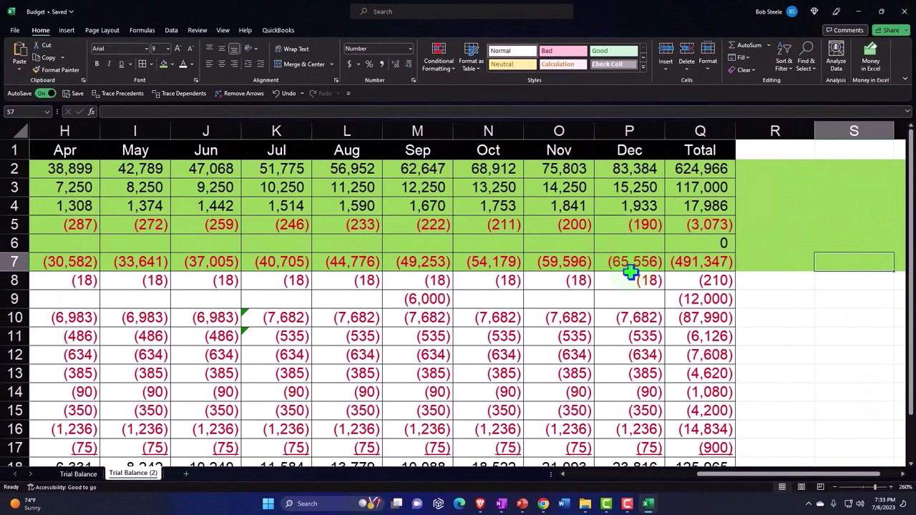
key(Left)
key(Left)
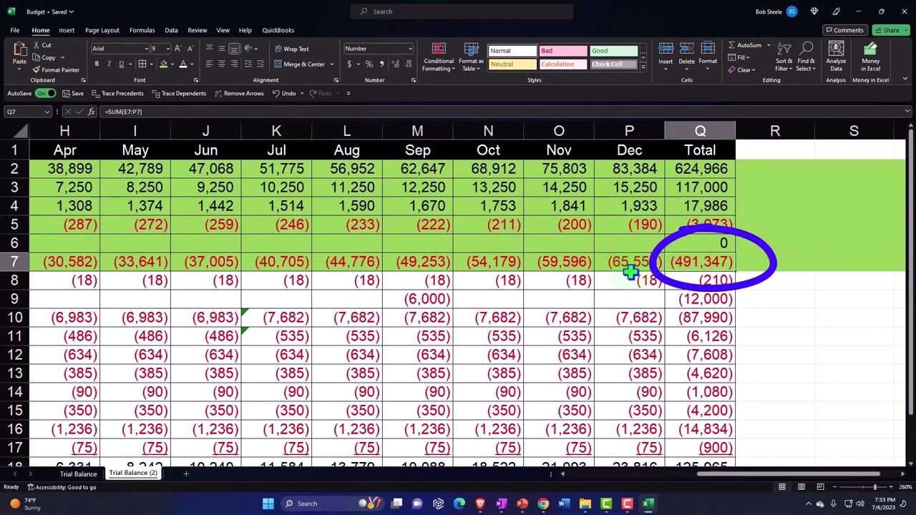
key(Left)
key(Left)
key(Left)
key(Left)
key(Left)
key(Left)
key(Left)
key(Left)
key(Left)
key(Left)
key(Left)
key(Left)
key(Left)
key(Left)
key(Left)
key(Left)
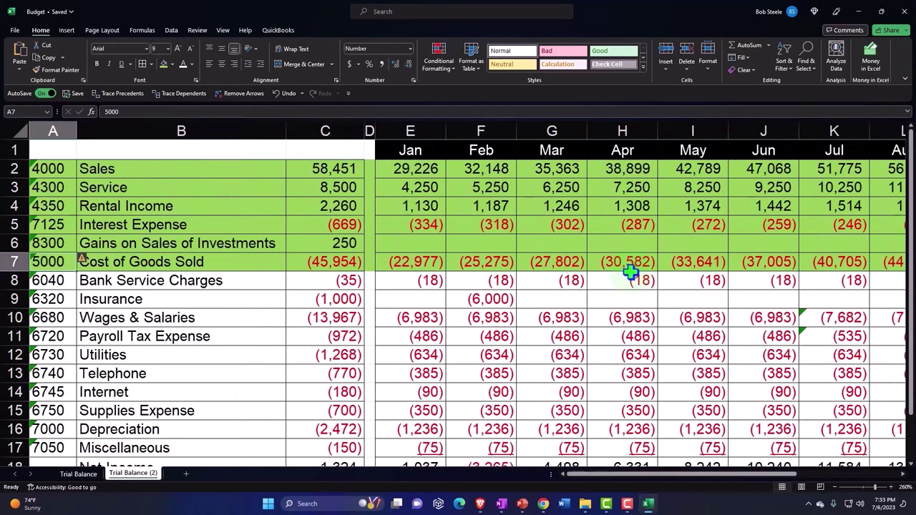
click(14, 280)
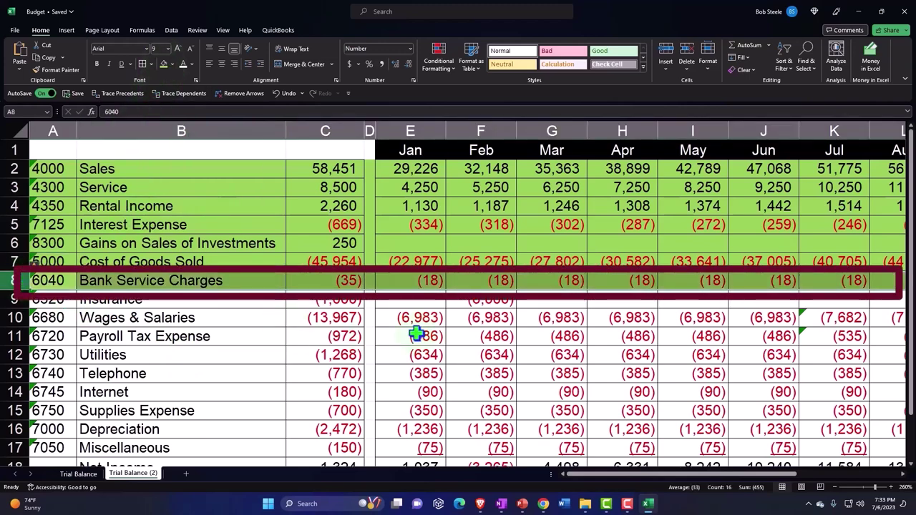
click(648, 502)
drag(548, 449, 190, 441)
Step: Enter 18 in Bank Service Charges (6040) for Jan-23 and apply it as a fixed monthly amount
scroll(262, 394, down, 5)
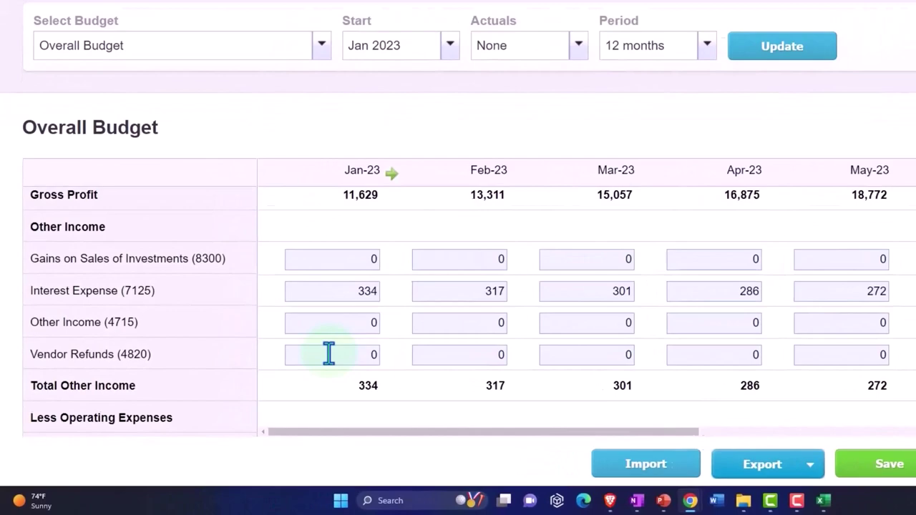
scroll(279, 378, up, 5)
scroll(415, 326, down, 3)
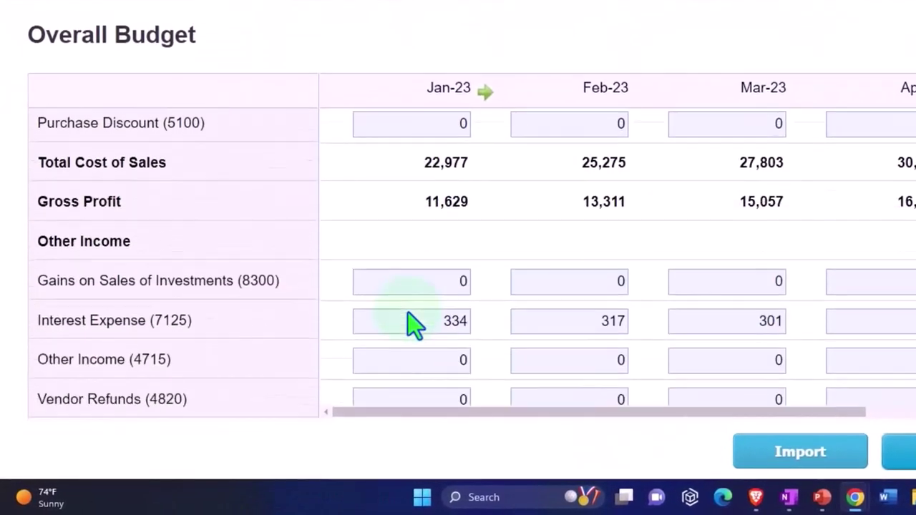
scroll(415, 326, up, 7)
scroll(415, 326, up, 1)
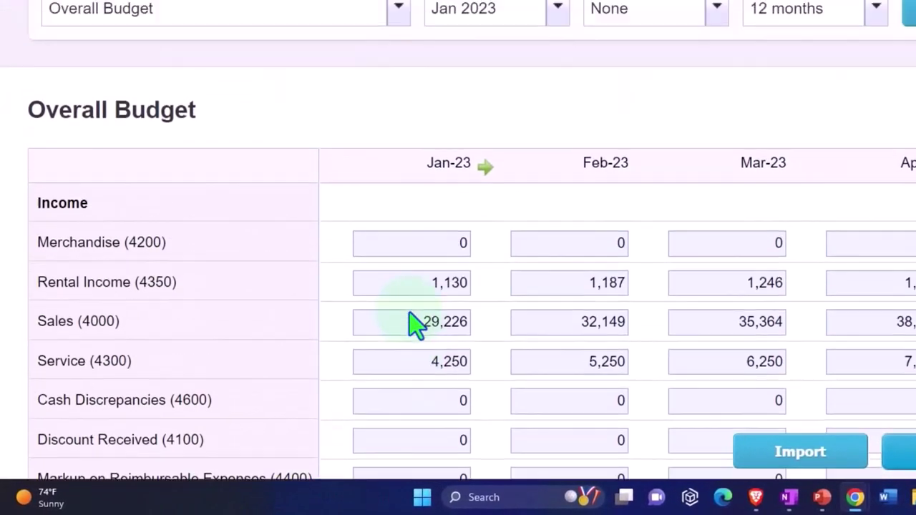
scroll(415, 325, down, 1)
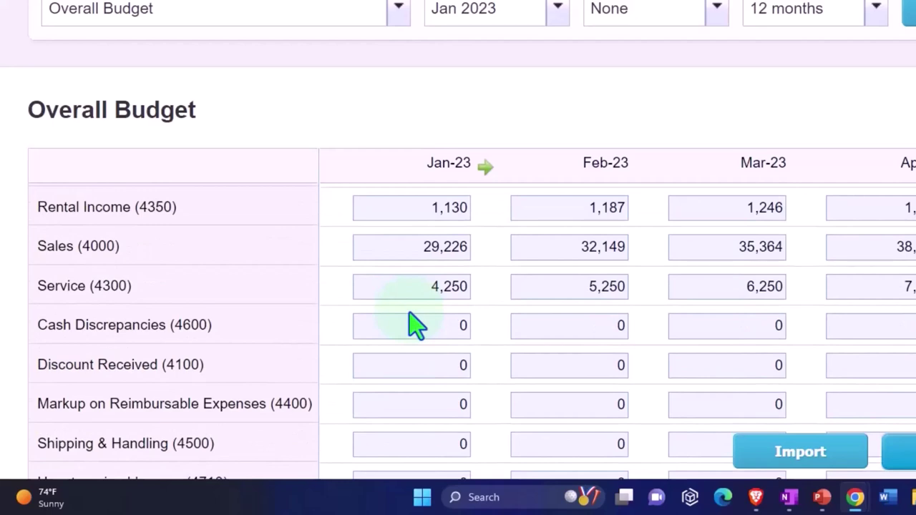
scroll(415, 325, down, 1)
scroll(411, 315, up, 2)
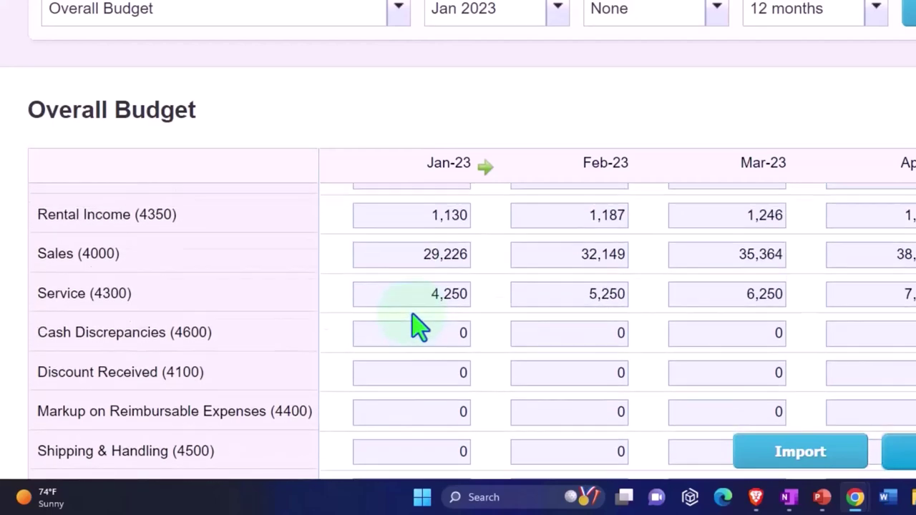
scroll(412, 315, down, 2)
scroll(418, 328, down, 5)
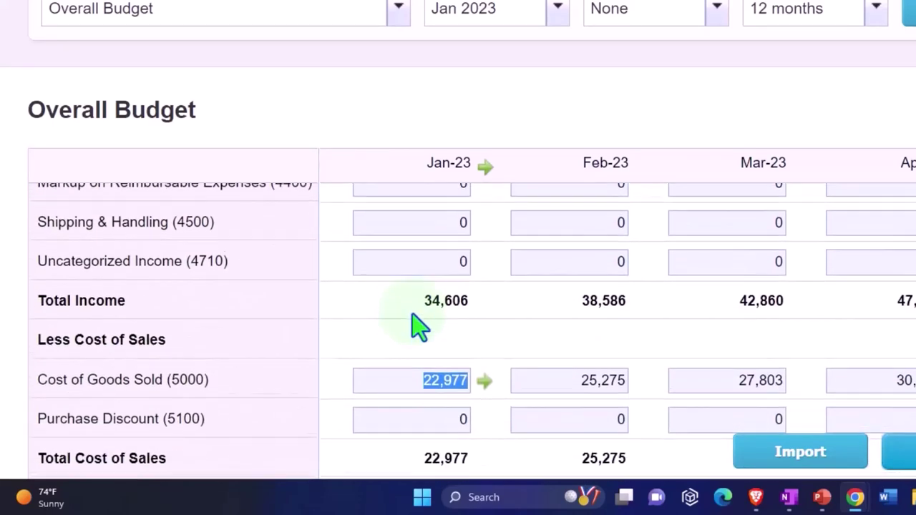
scroll(419, 328, down, 4)
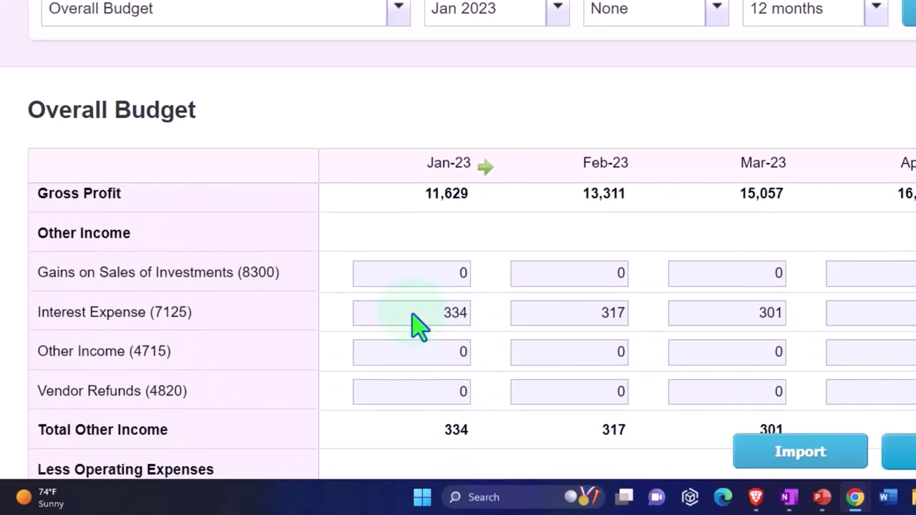
scroll(411, 329, up, 1)
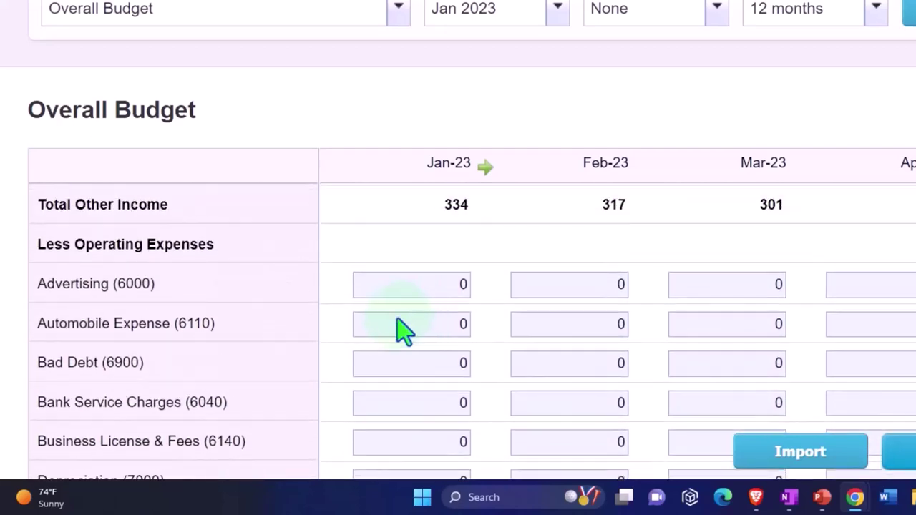
scroll(393, 363, down, 1)
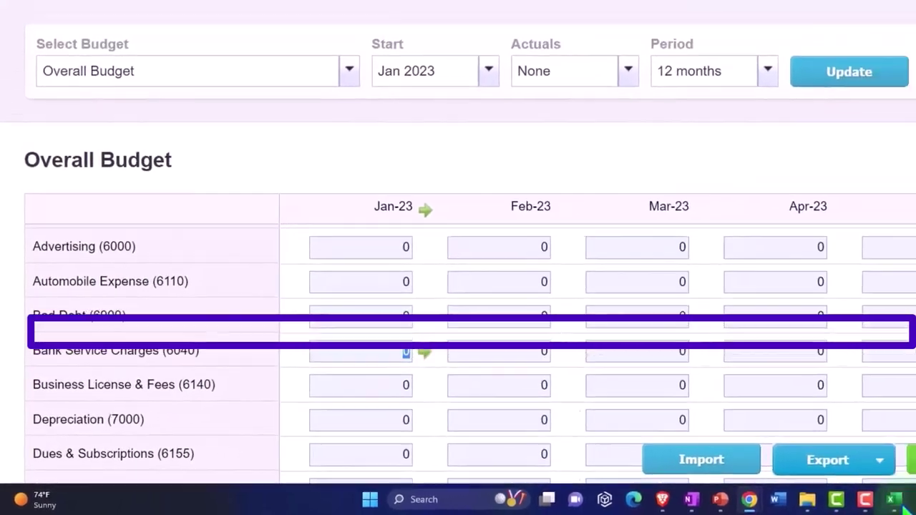
click(665, 501)
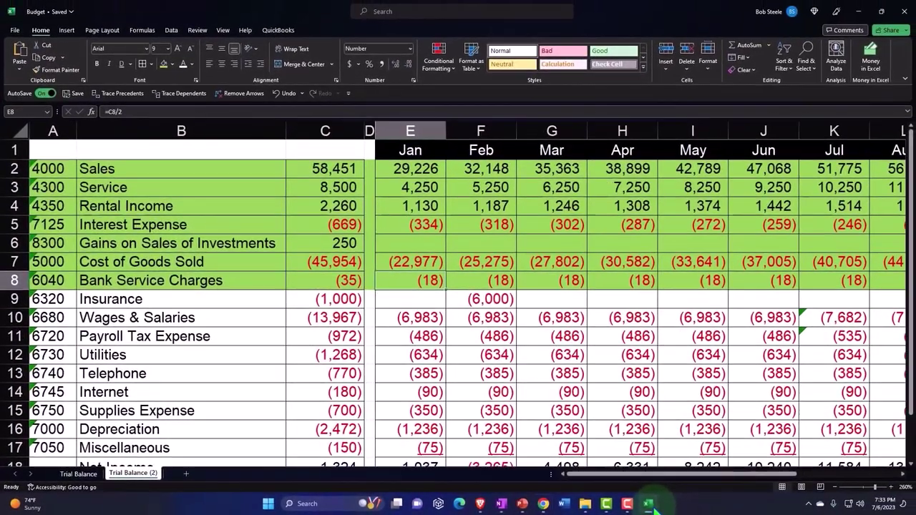
click(557, 503)
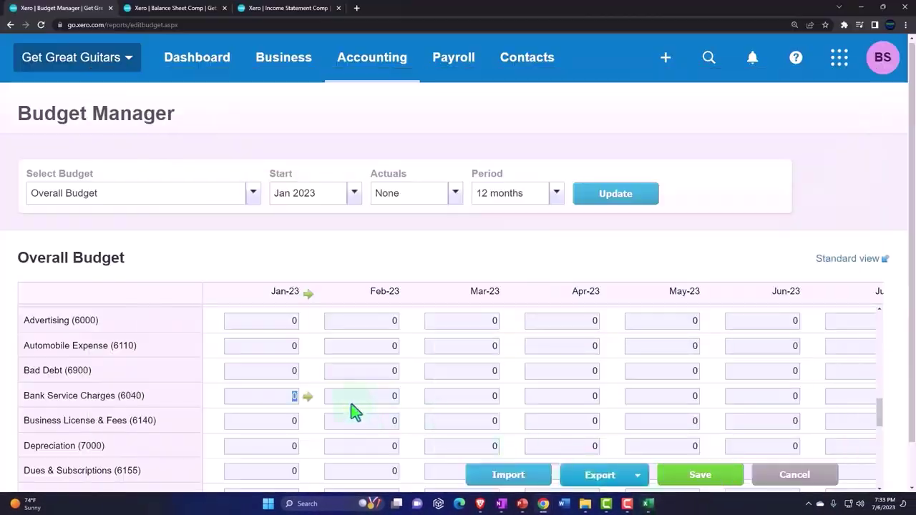
text(18)
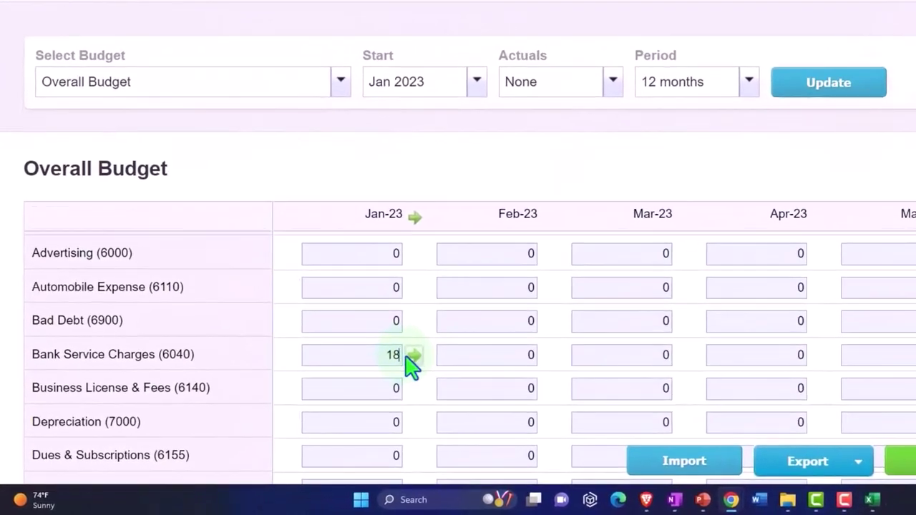
click(307, 396)
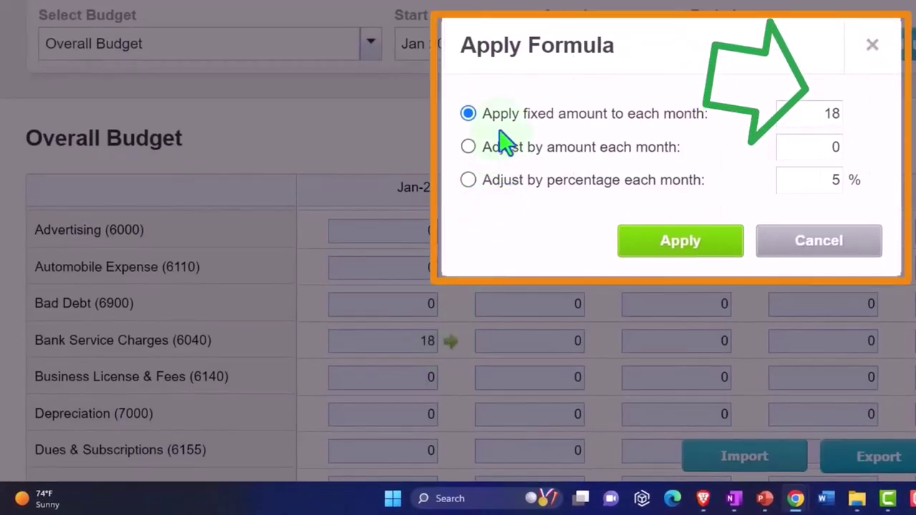
click(646, 244)
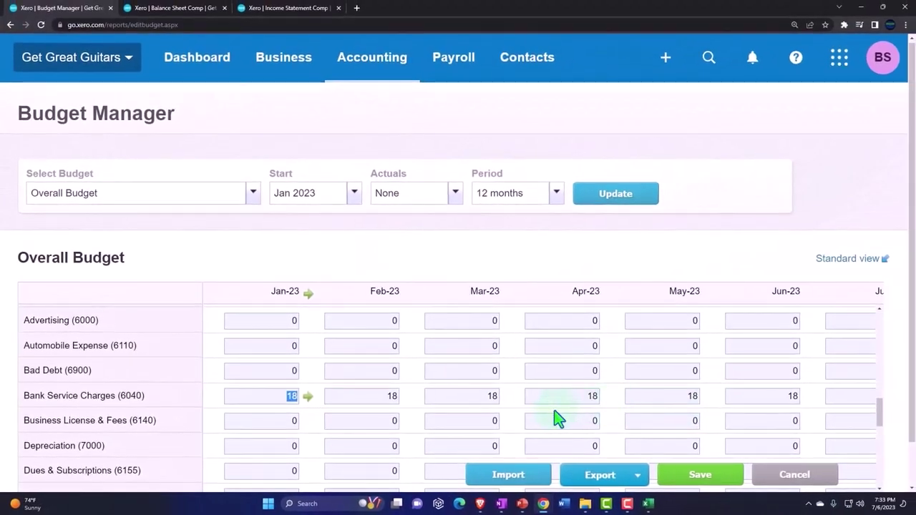
Step: Select the Insurance (6320) row in Excel and fill it green
click(648, 504)
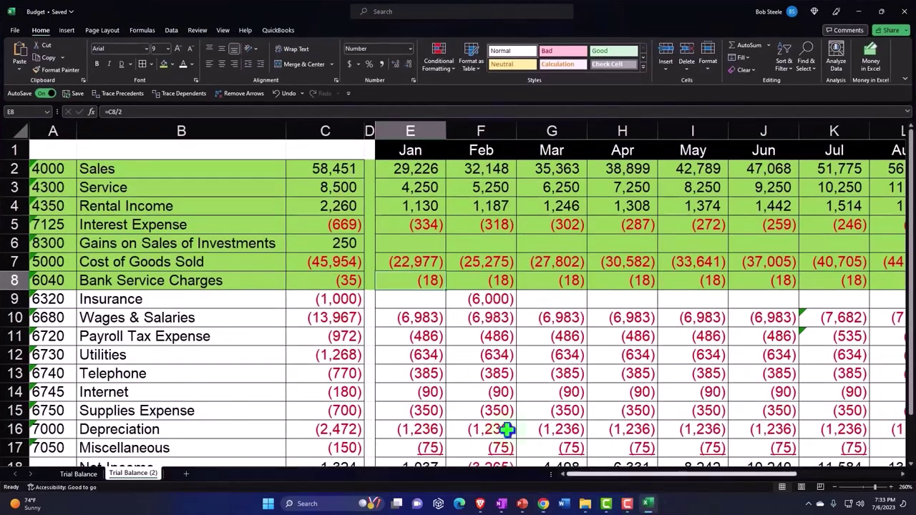
click(16, 299)
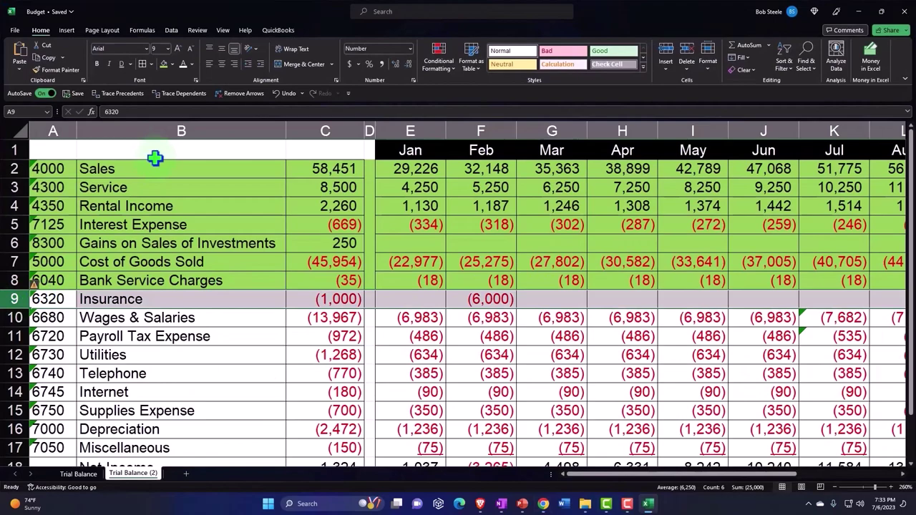
click(164, 64)
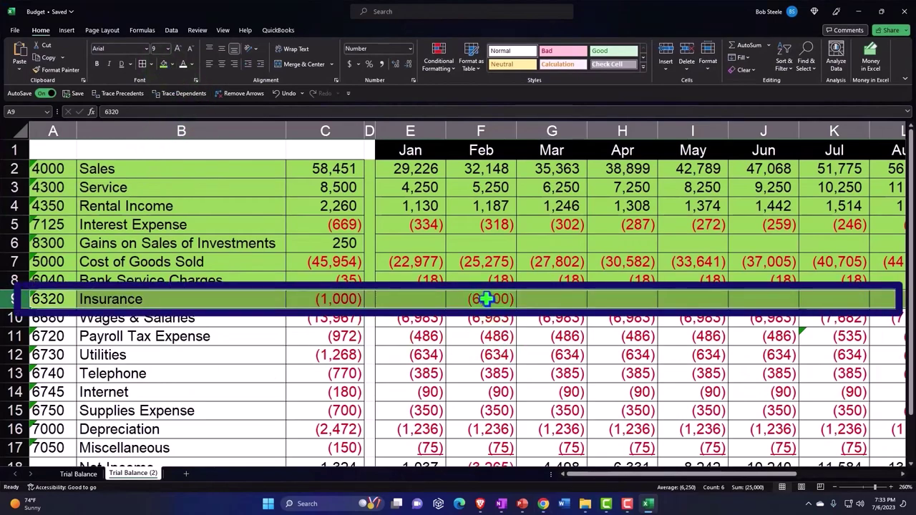
click(660, 504)
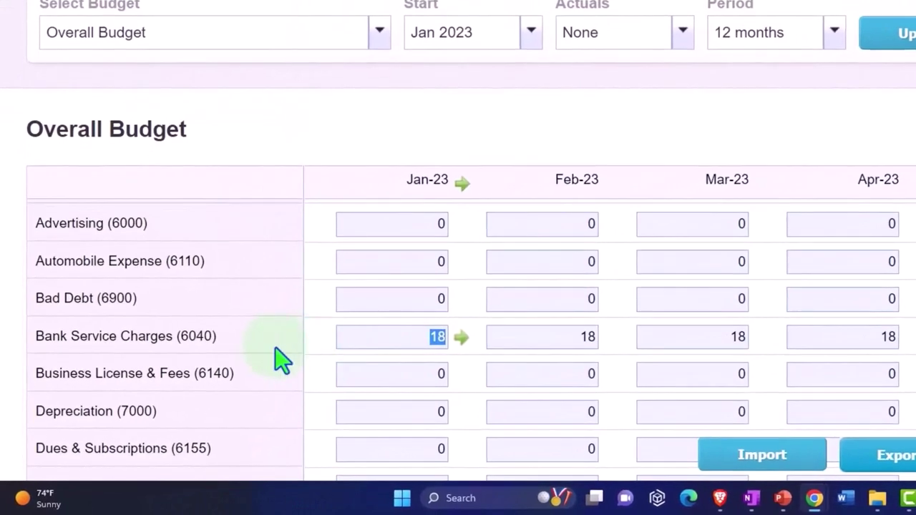
Step: Scroll to Insurance (6320) in Xero and enter the Feb-23 amount of 6,000
scroll(271, 363, down, 1)
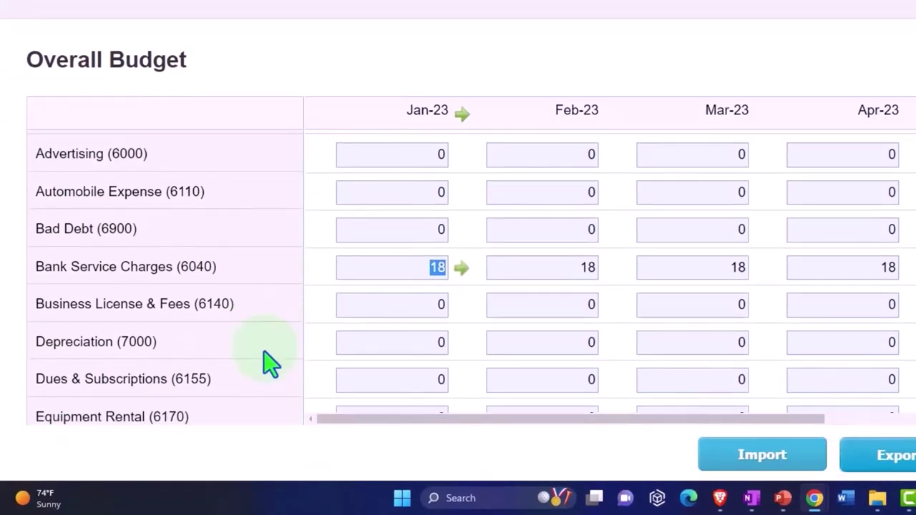
scroll(327, 344, up, 1)
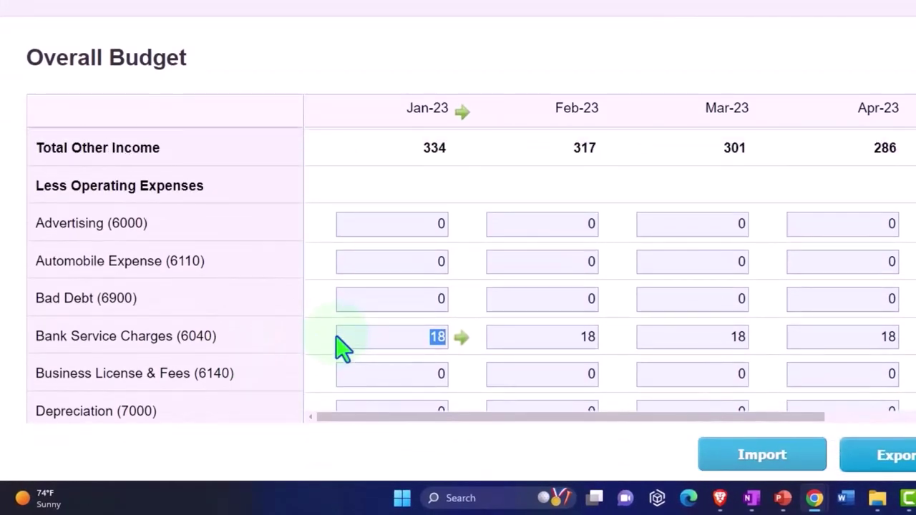
scroll(342, 350, down, 4)
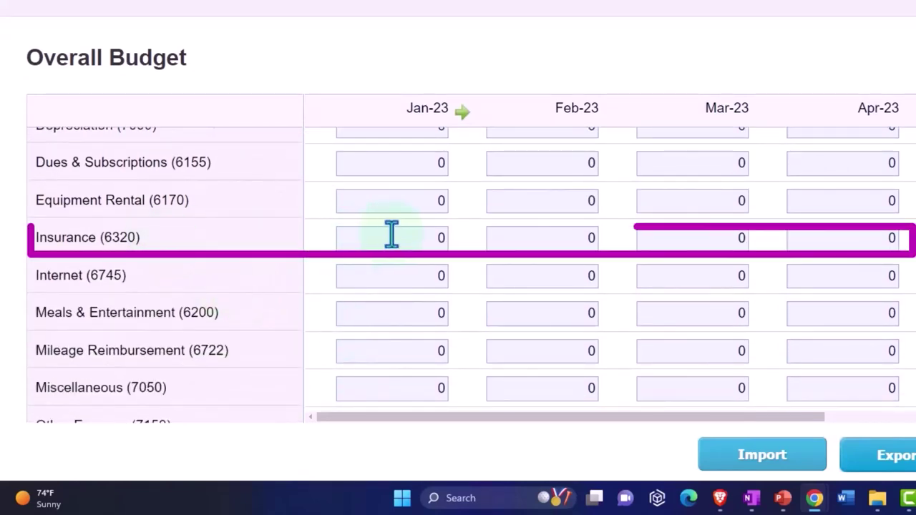
click(413, 240)
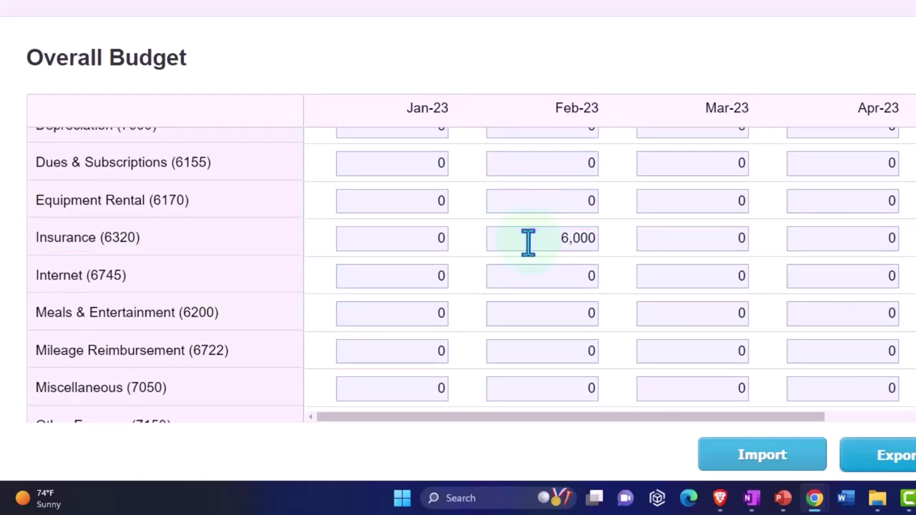
key(Tab)
key(Tab)
key(Tab)
key(Tab)
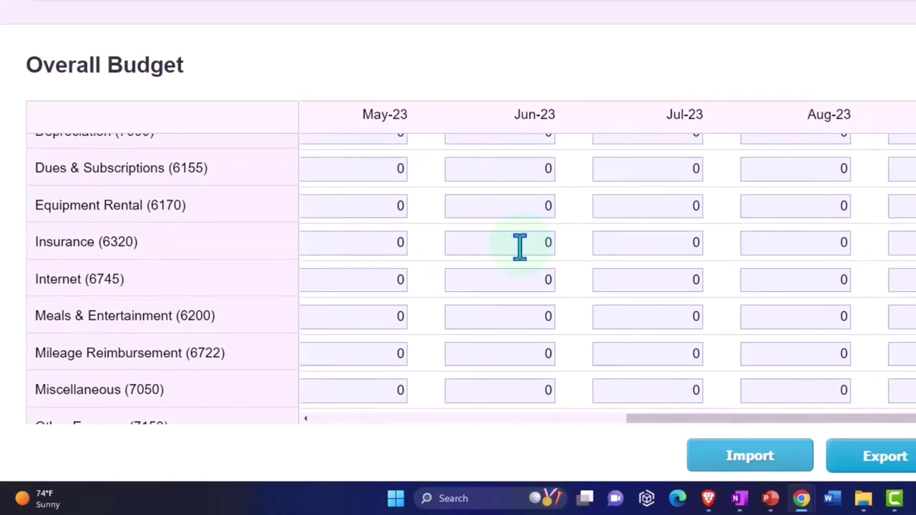
scroll(527, 241, up, 1)
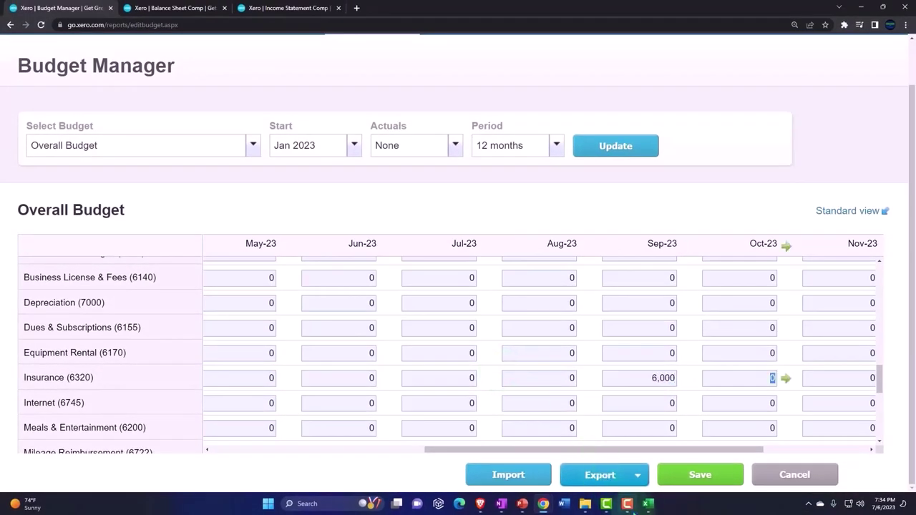
Step: Review the Insurance row in Excel and select the Wages & Salaries row
click(648, 504)
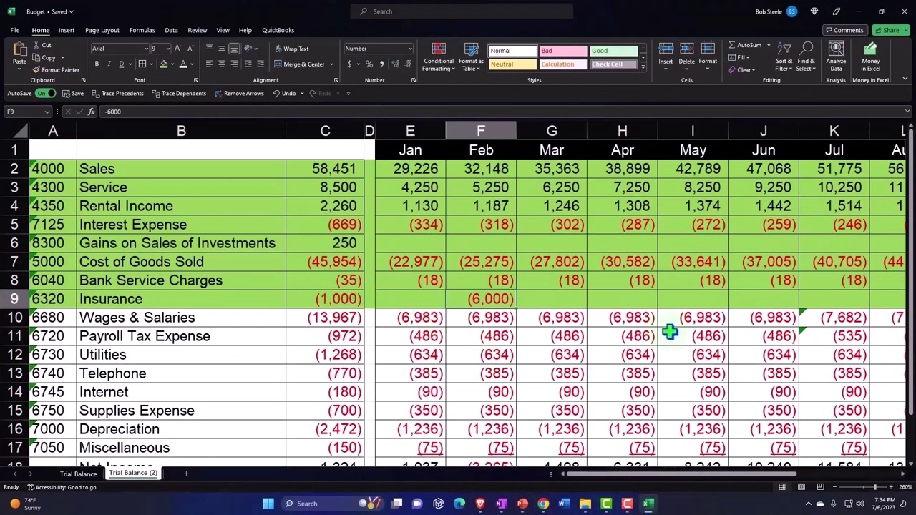
drag(724, 475, 649, 475)
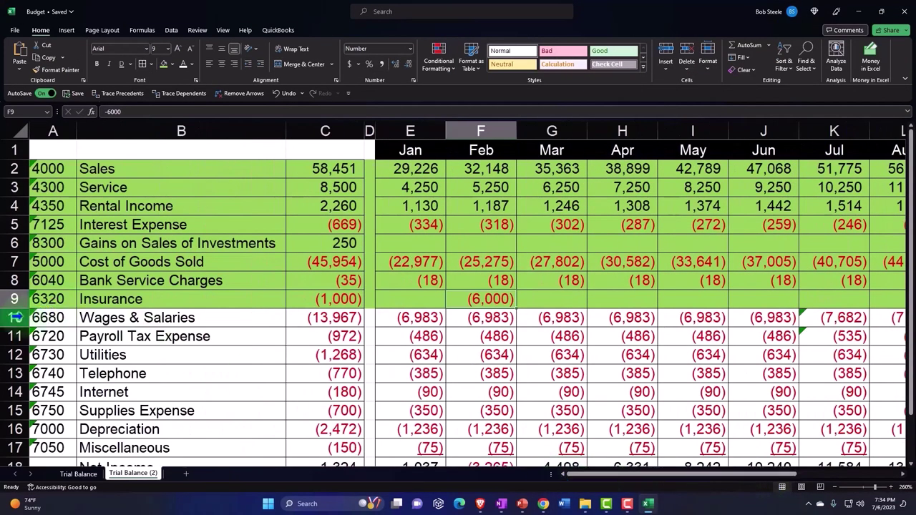
click(16, 317)
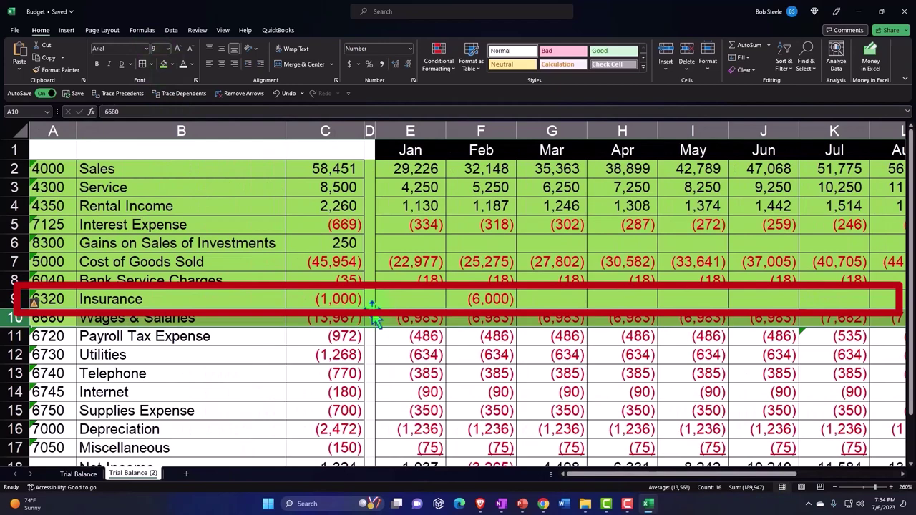
Step: Check the wages figure in Excel and enter 6,983 for Jan-23 Wages & Salaries
click(647, 503)
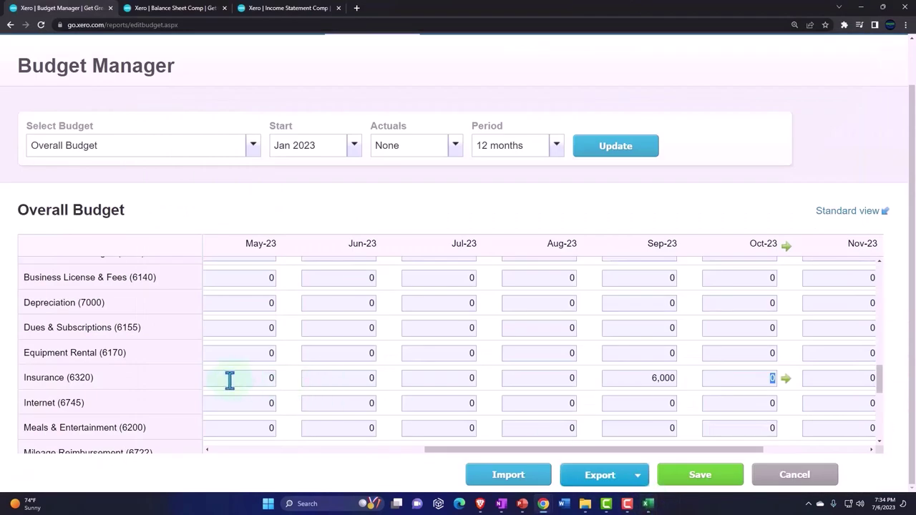
drag(433, 451, 137, 451)
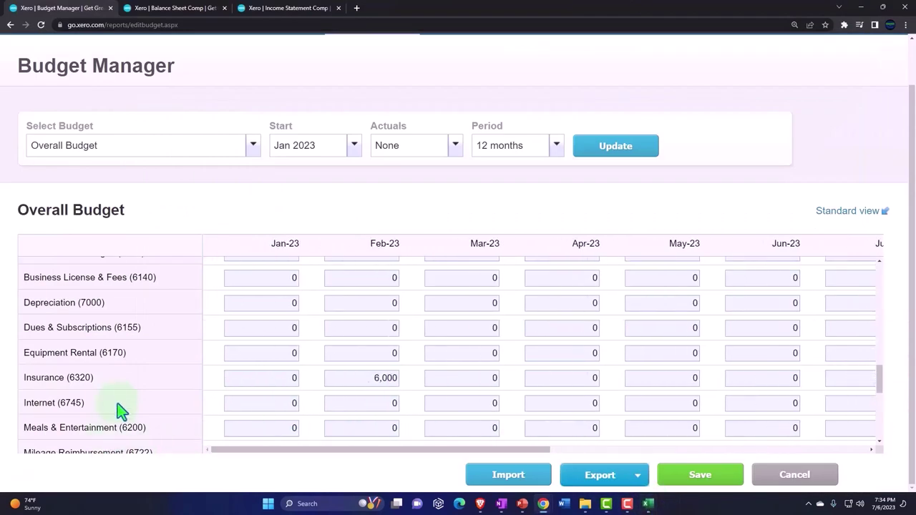
scroll(120, 404, up, 2)
scroll(120, 405, down, 2)
scroll(271, 379, down, 1)
scroll(272, 378, down, 4)
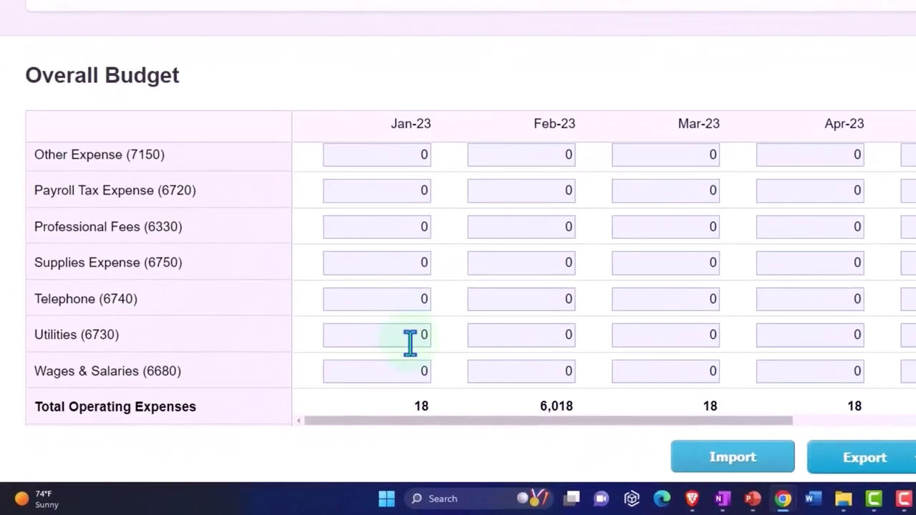
click(356, 389)
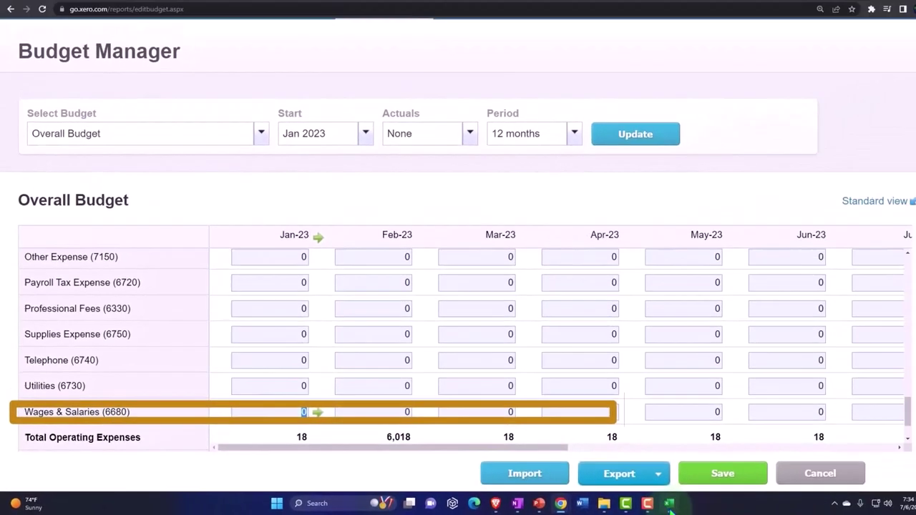
click(903, 499)
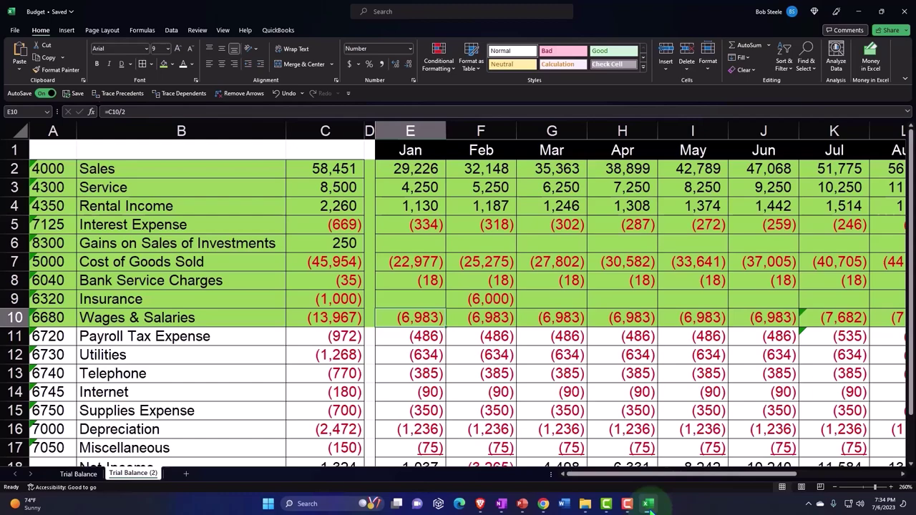
click(648, 504)
text(69,)
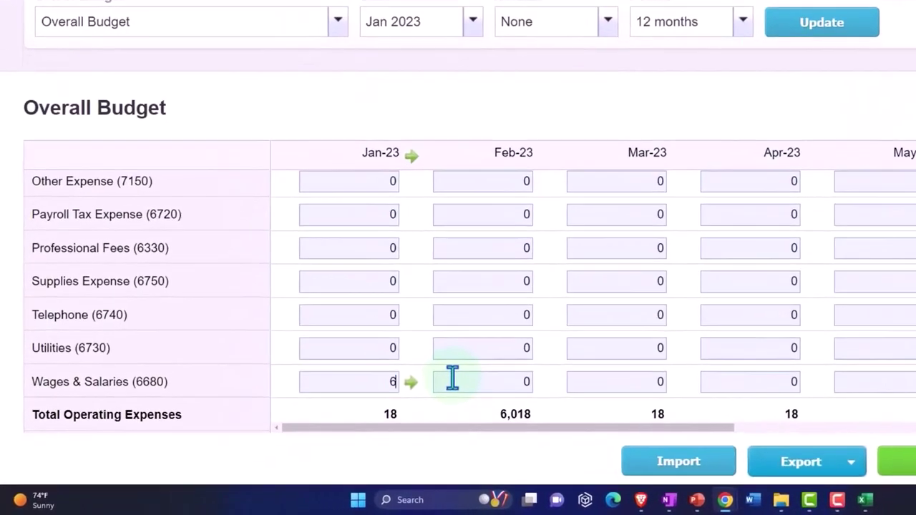
text(833)
key(Tab)
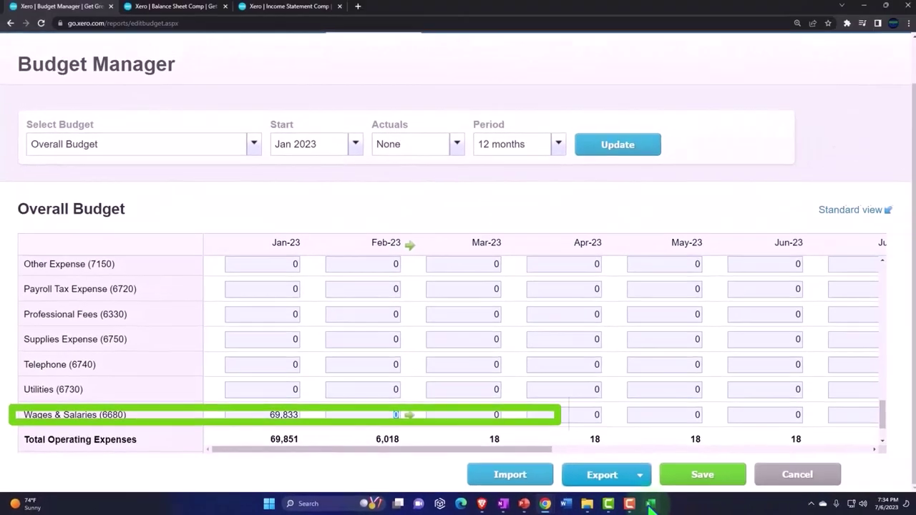
Step: Review the worksheet's monthly wages row, noting the July increase
click(904, 498)
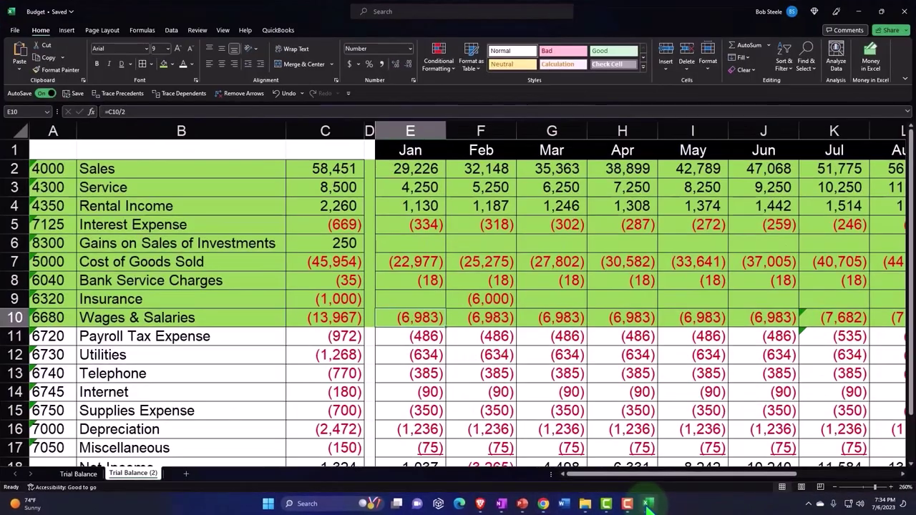
click(648, 504)
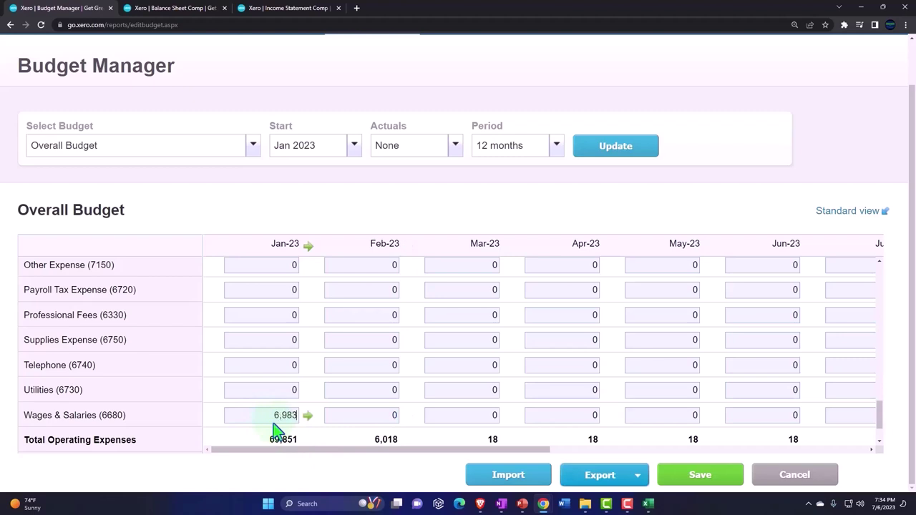
click(648, 504)
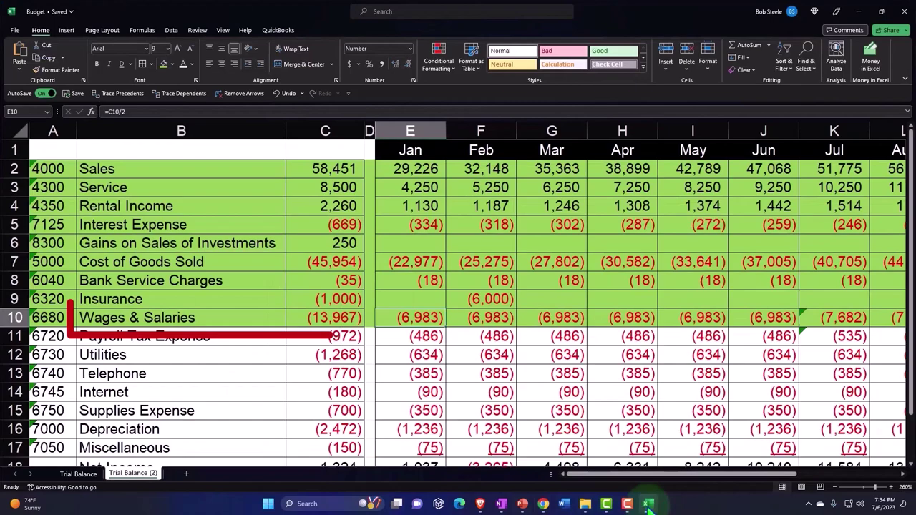
click(648, 504)
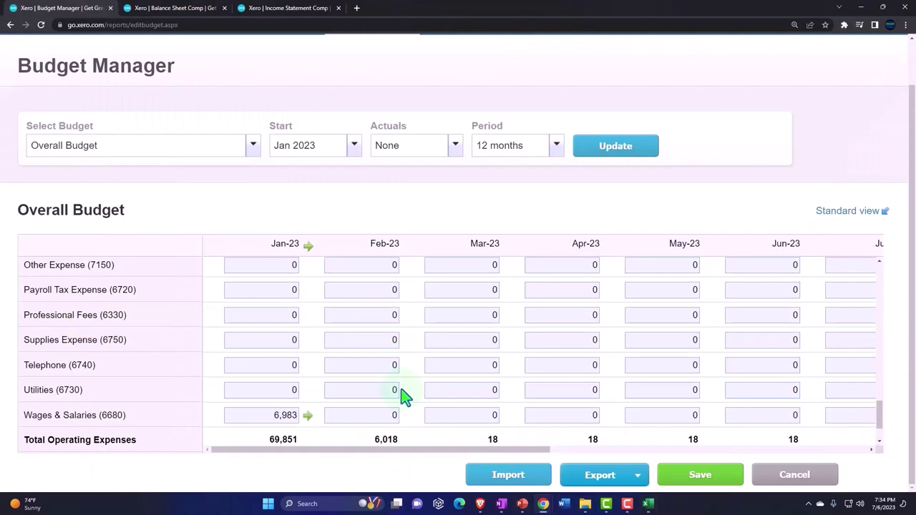
click(649, 503)
click(566, 323)
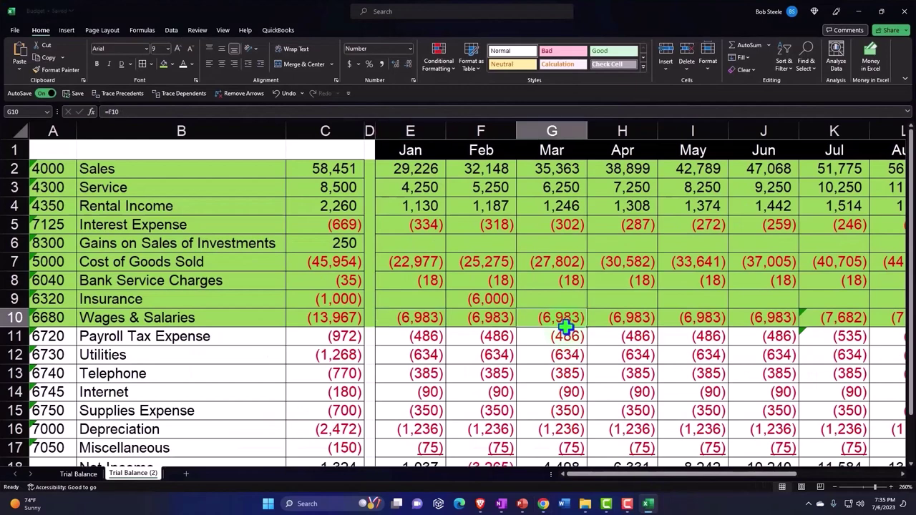
key(Right)
key(Right)
key(Right)
key(Right)
key(Right)
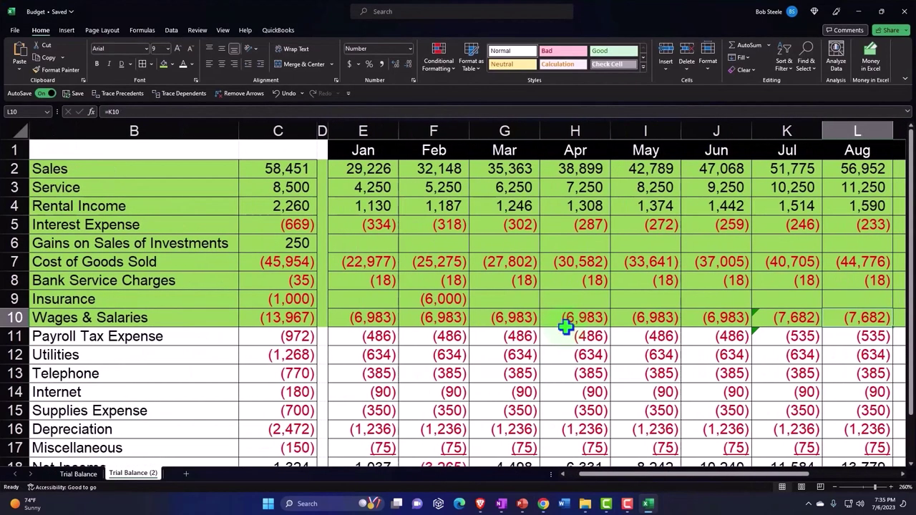
key(Left)
key(Right)
key(Left)
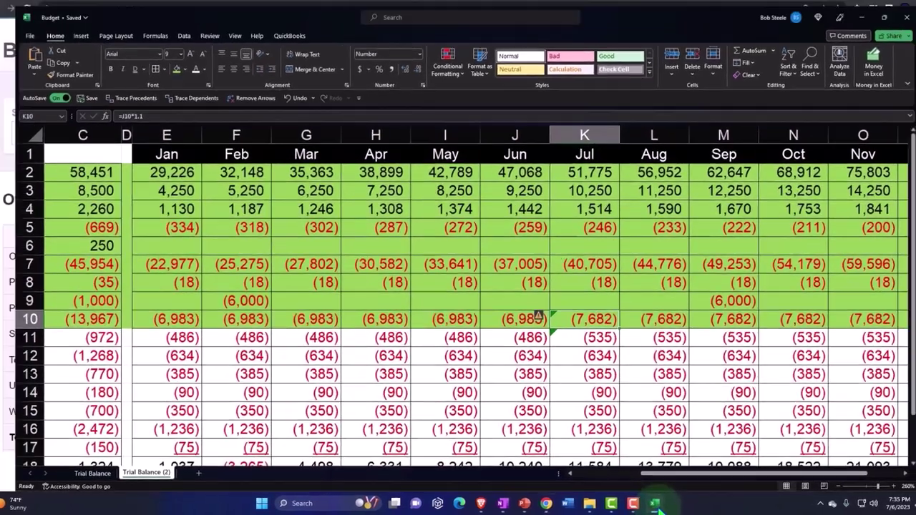
Step: Apply the fixed 6,983 Wages & Salaries amount to every month of 2023
click(647, 504)
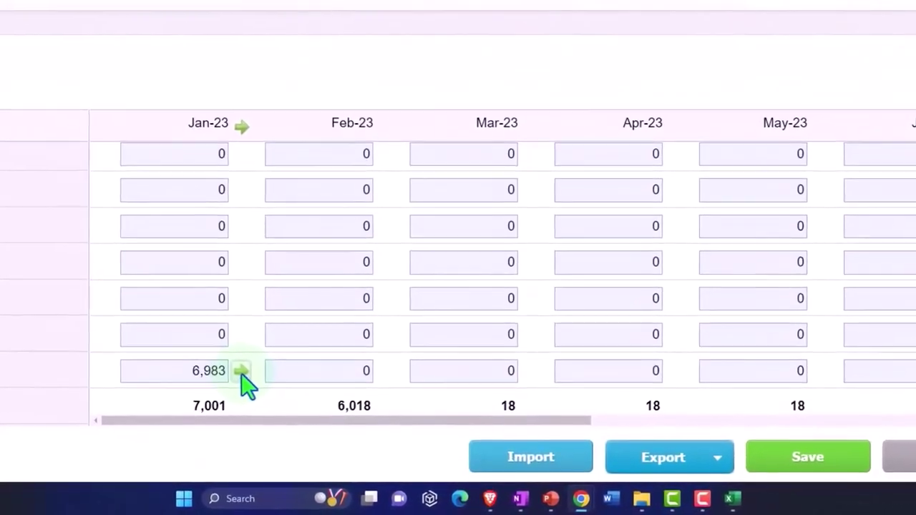
click(257, 381)
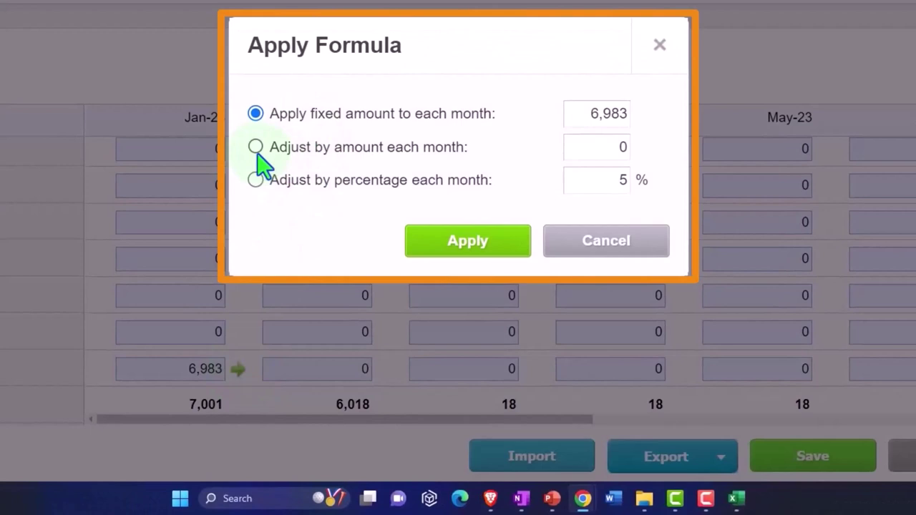
click(475, 245)
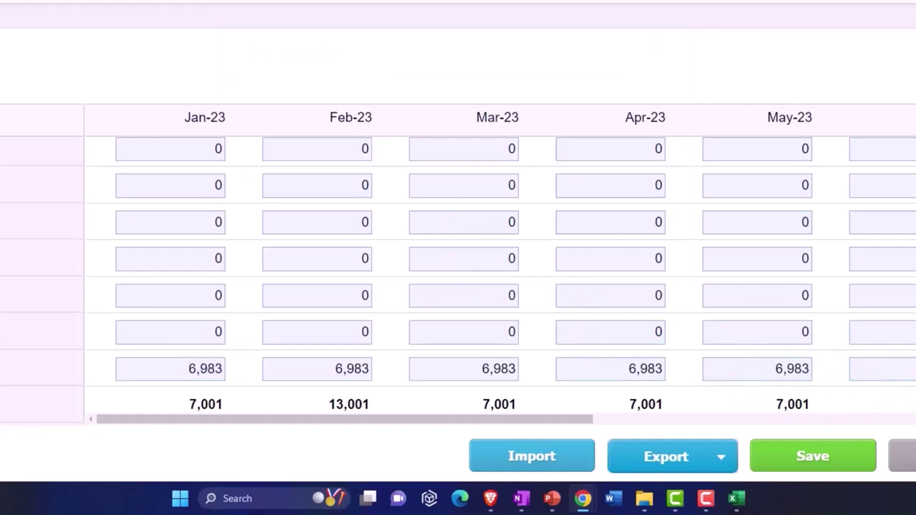
scroll(500, 267, right, 1)
drag(593, 421, 806, 437)
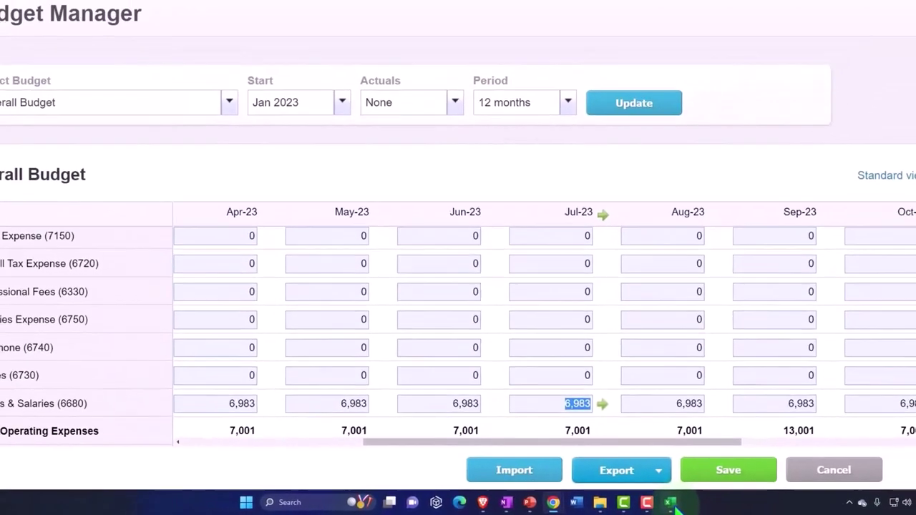
click(706, 499)
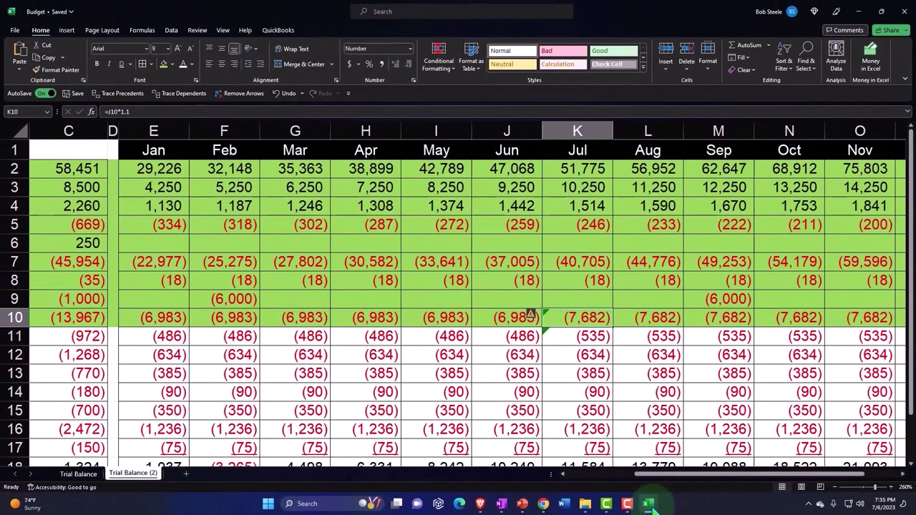
Step: Enter 7,682 for Jul-23 Wages & Salaries and carry it forward through Dec-23
click(651, 504)
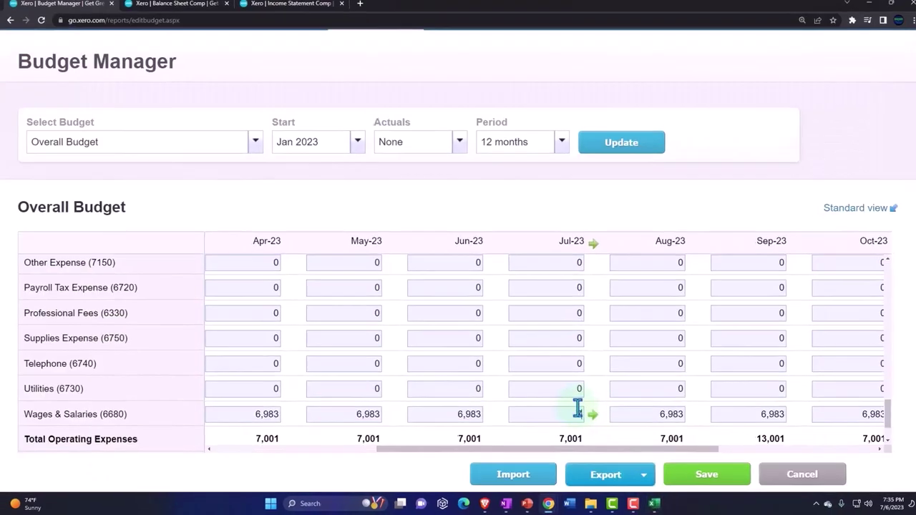
text(7684)
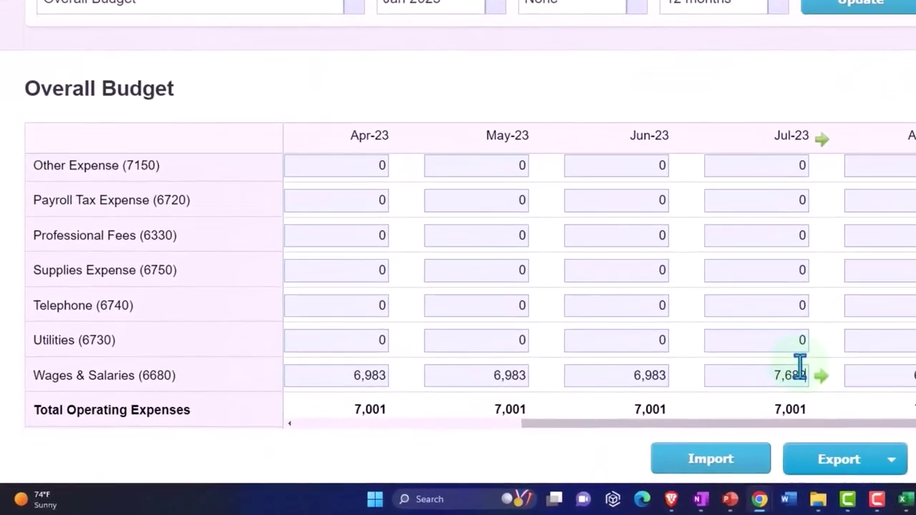
key(Tab)
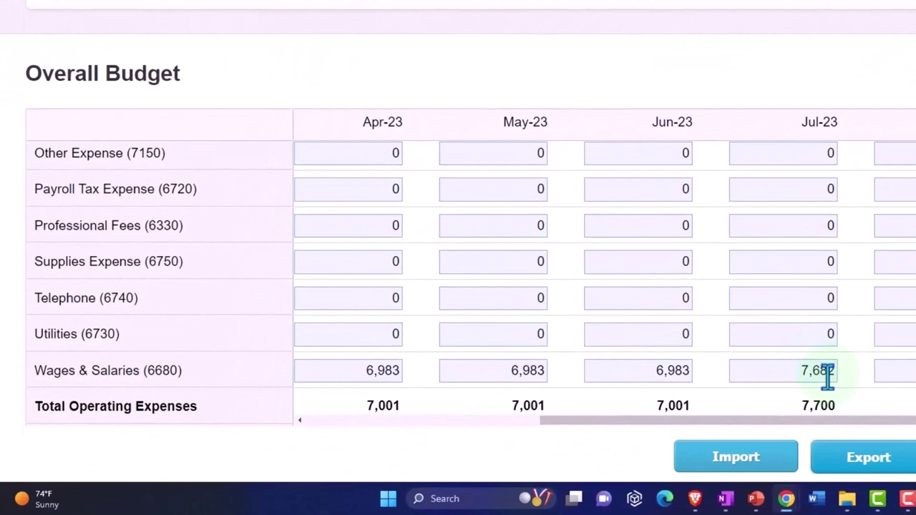
click(851, 371)
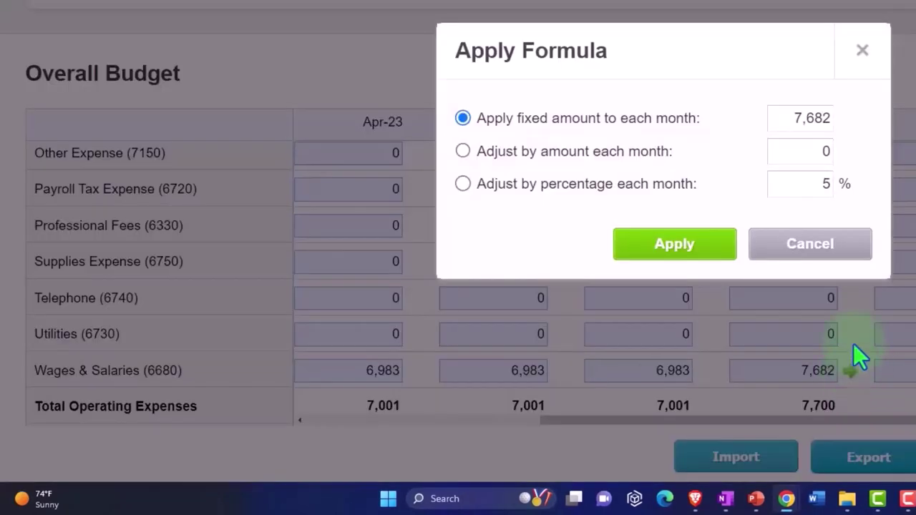
click(647, 251)
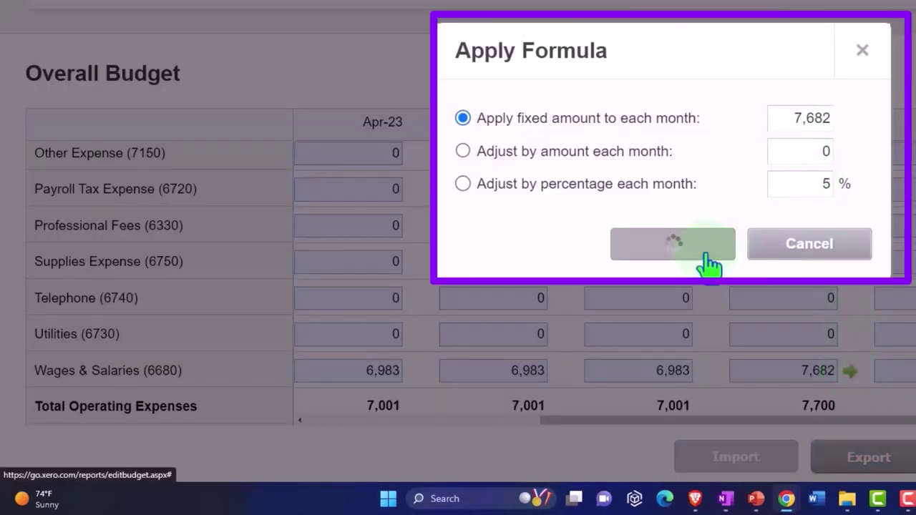
drag(800, 418, 908, 445)
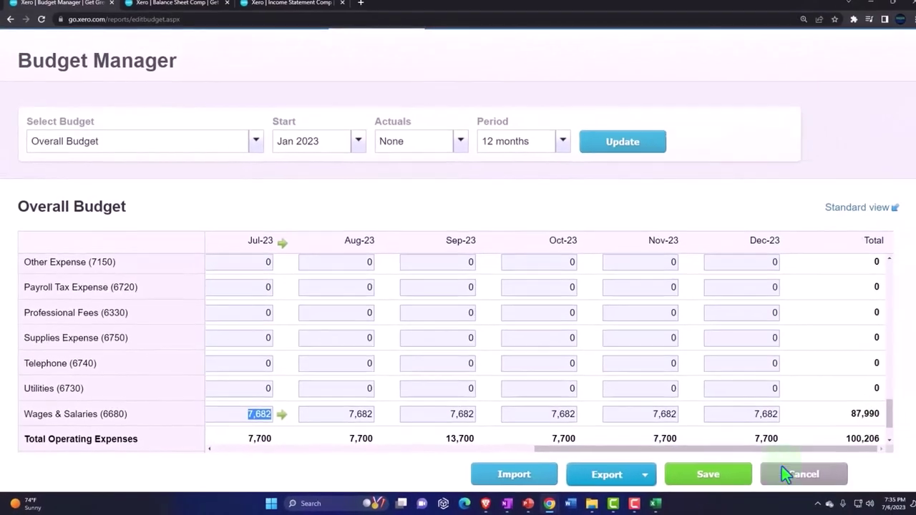
click(655, 504)
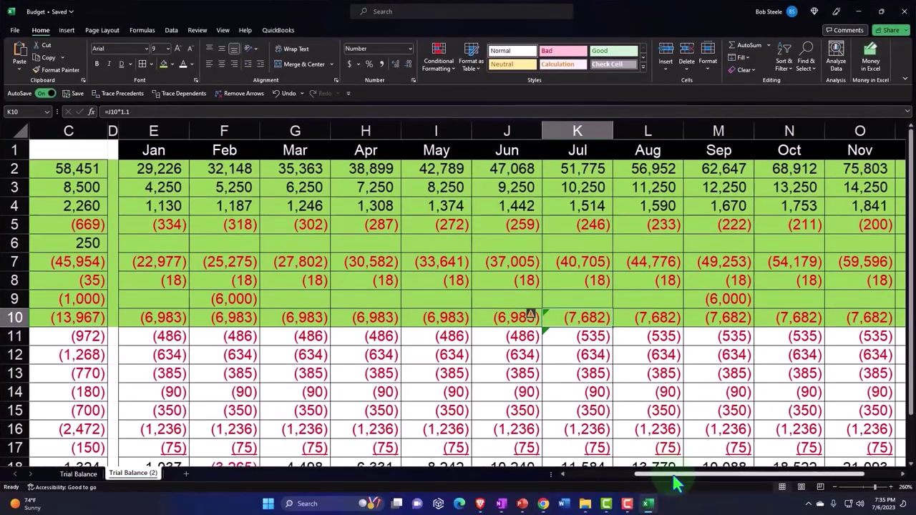
mouse_move(712, 478)
mouse_down()
mouse_move(809, 478)
mouse_move(696, 478)
mouse_up()
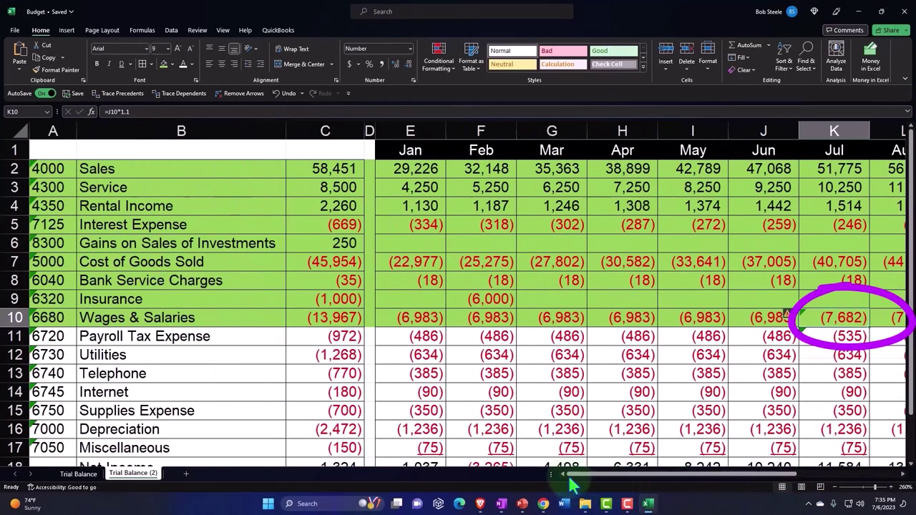
Step: Check the January payroll tax formula in the Excel worksheet
click(14, 337)
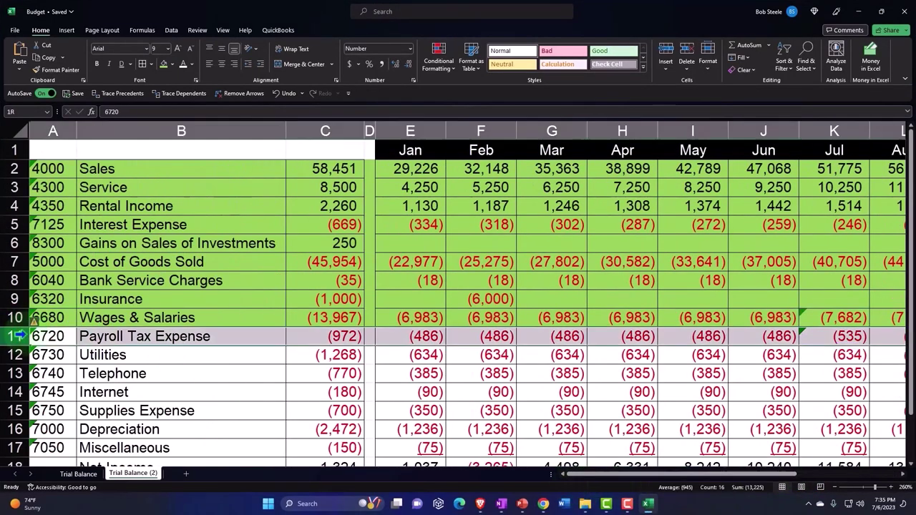
click(429, 336)
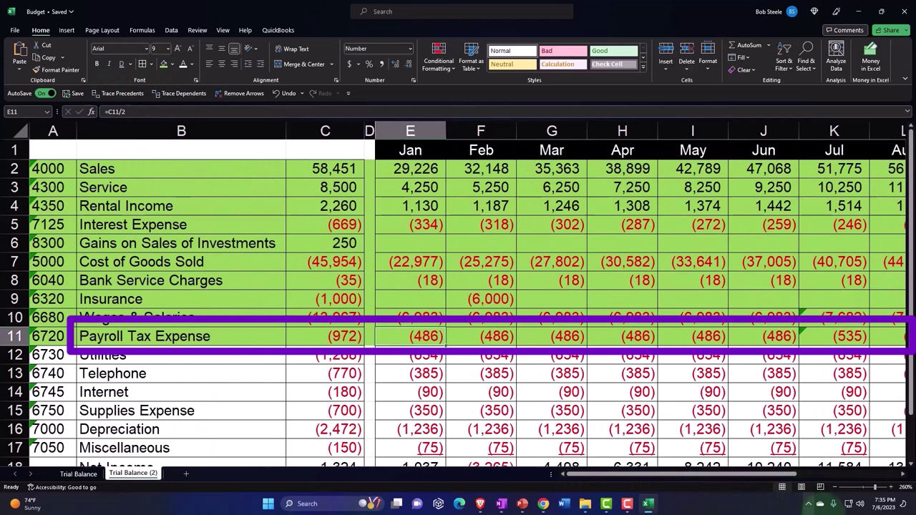
click(648, 504)
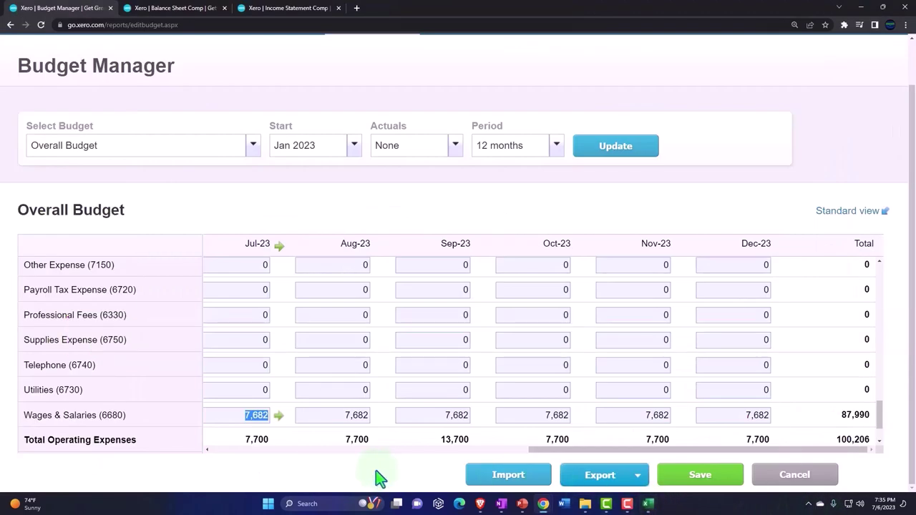
drag(566, 451, 185, 458)
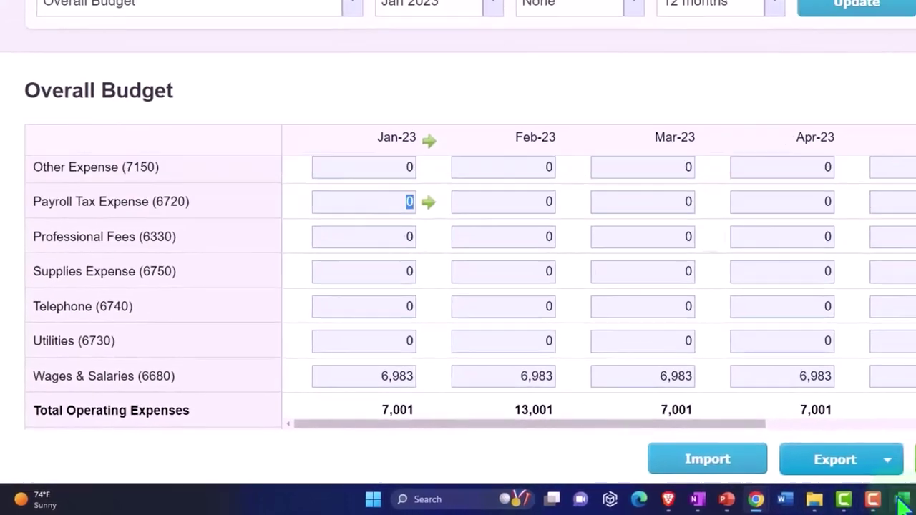
Step: Fill Payroll Tax Expense with 486 for every month of 2023
click(783, 497)
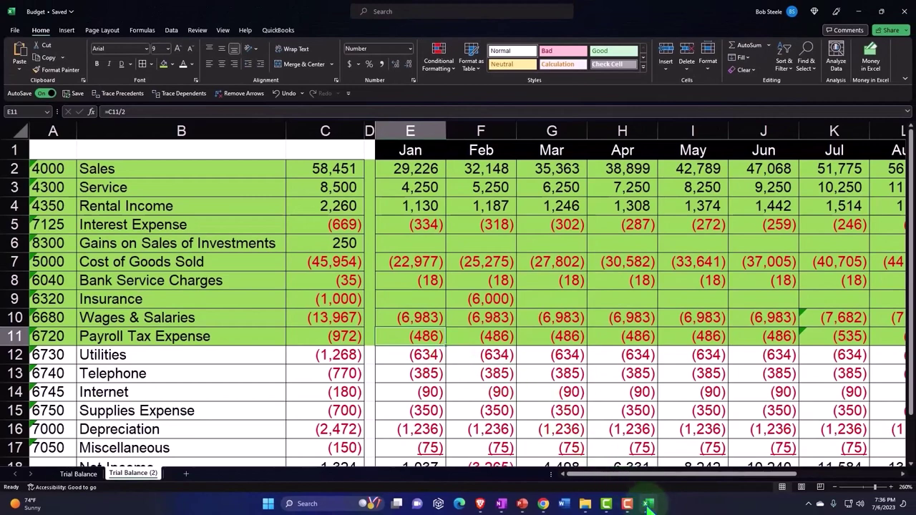
mouse_move(651, 506)
click(543, 503)
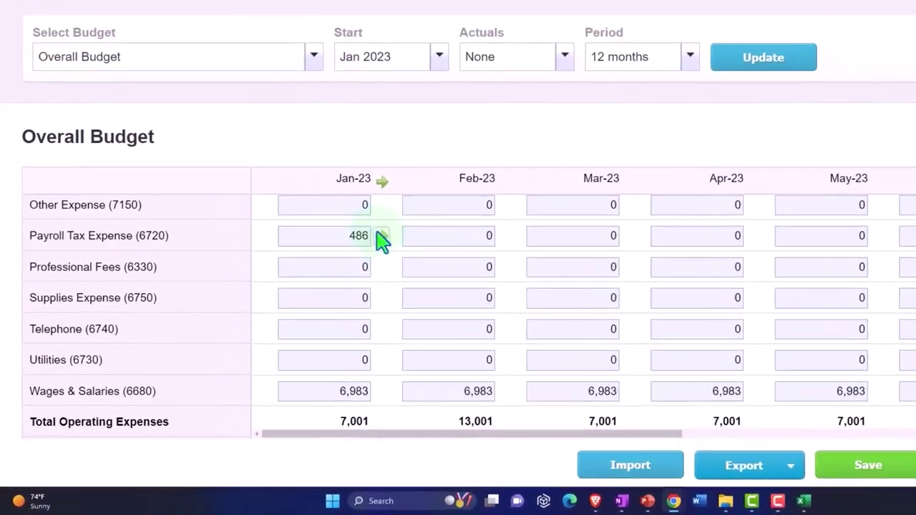
click(308, 290)
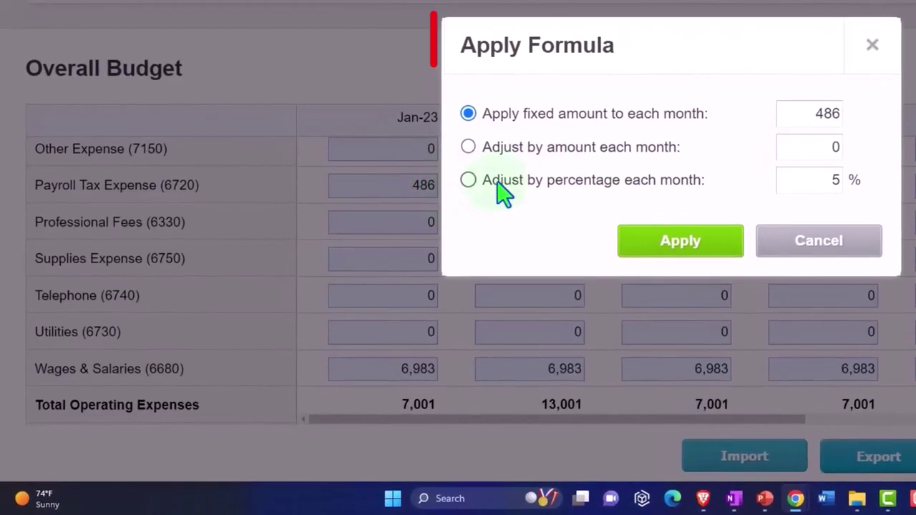
click(708, 248)
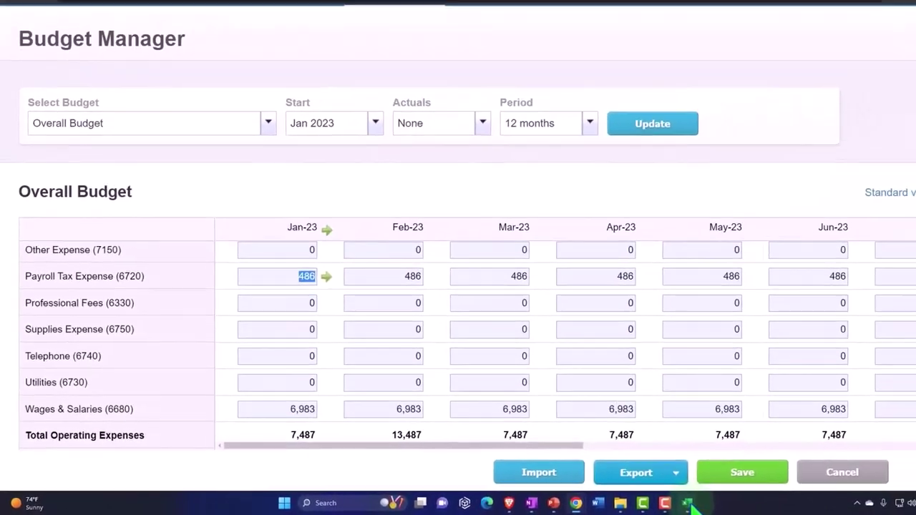
Step: Check the worksheet's later payroll tax figures and select the Jul-23 payroll tax amount in Xero
click(688, 504)
click(699, 337)
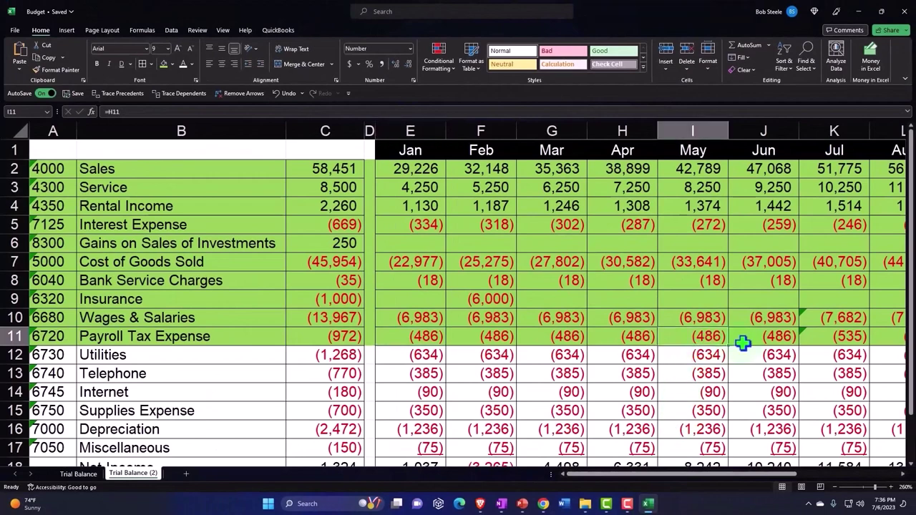
key(Right)
key(Right)
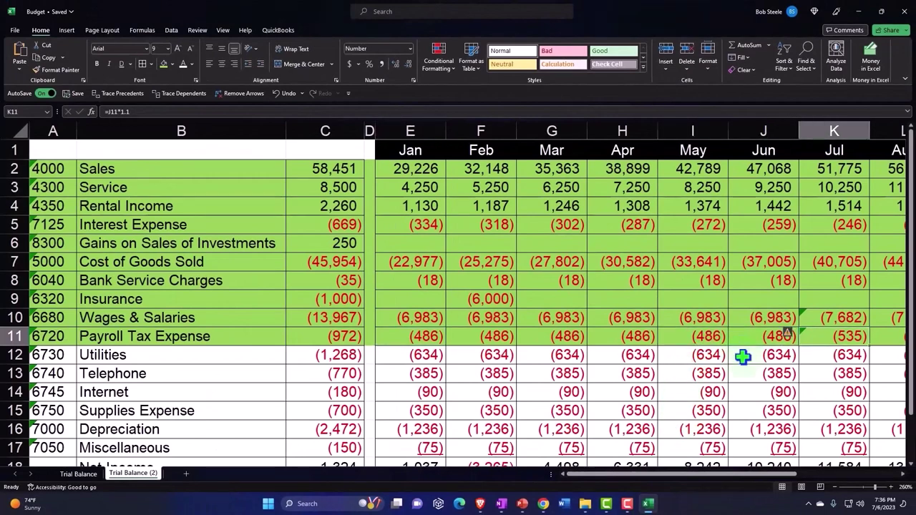
click(647, 504)
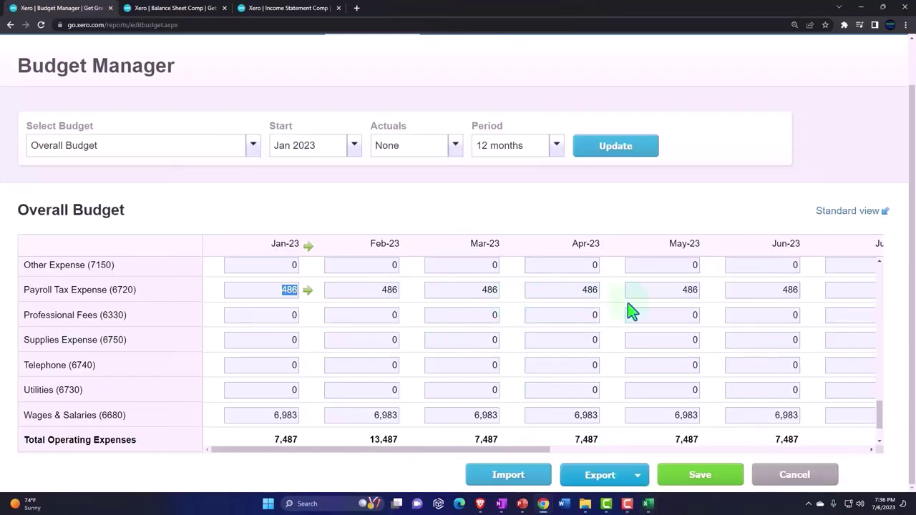
click(859, 293)
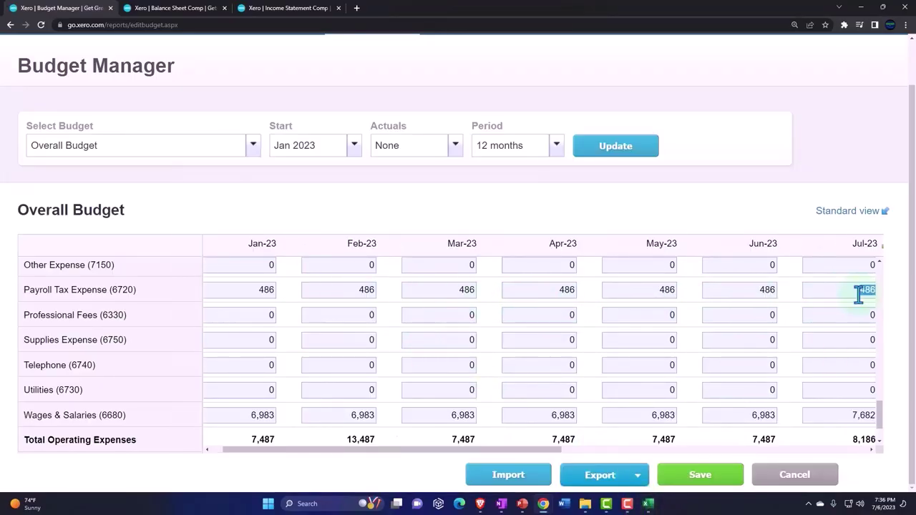
Step: Enter 535 for Jul-23 Payroll Tax Expense and fill it through Dec-23
click(647, 504)
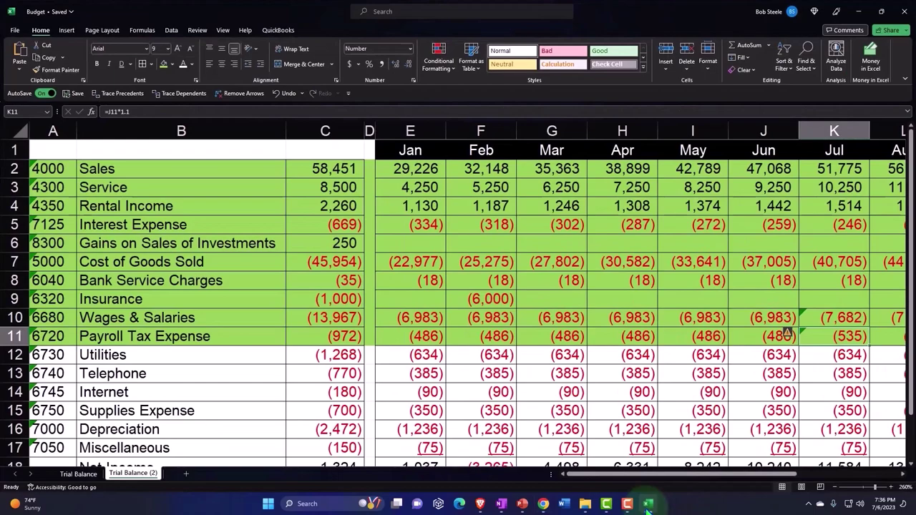
click(648, 503)
text(53)
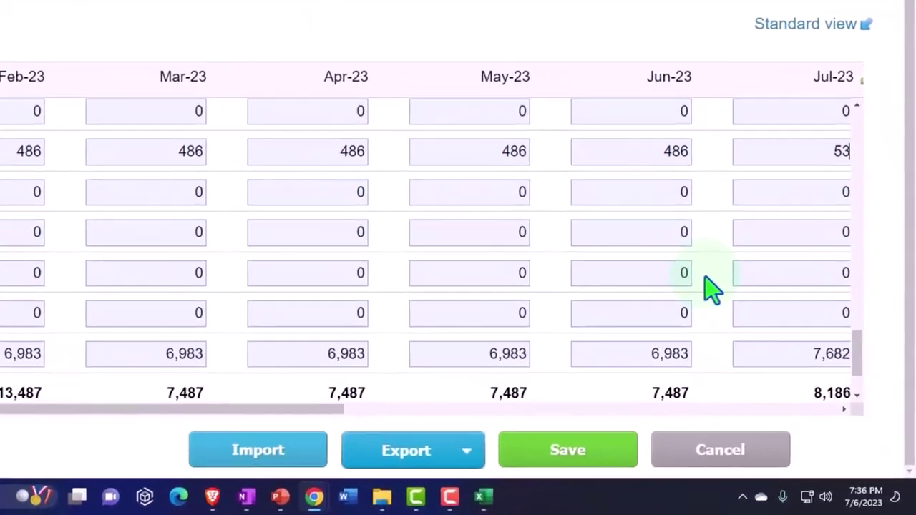
text(5)
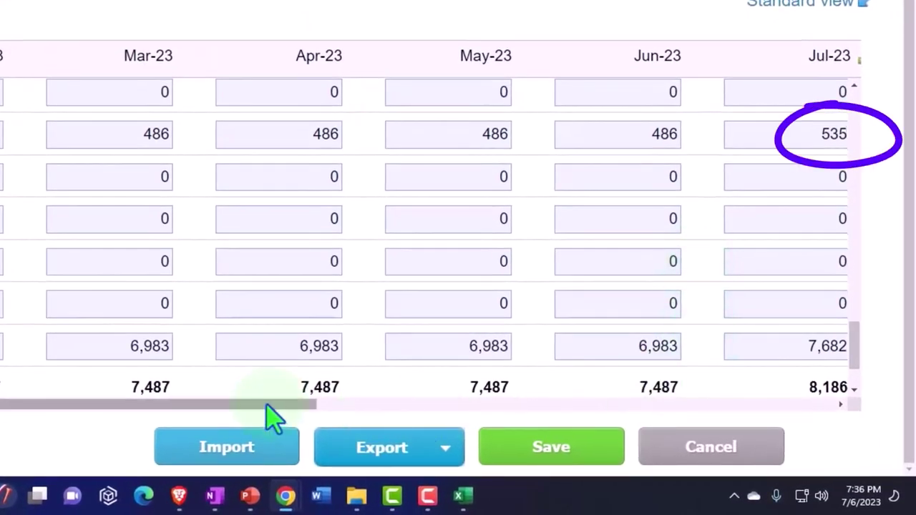
drag(274, 418, 465, 337)
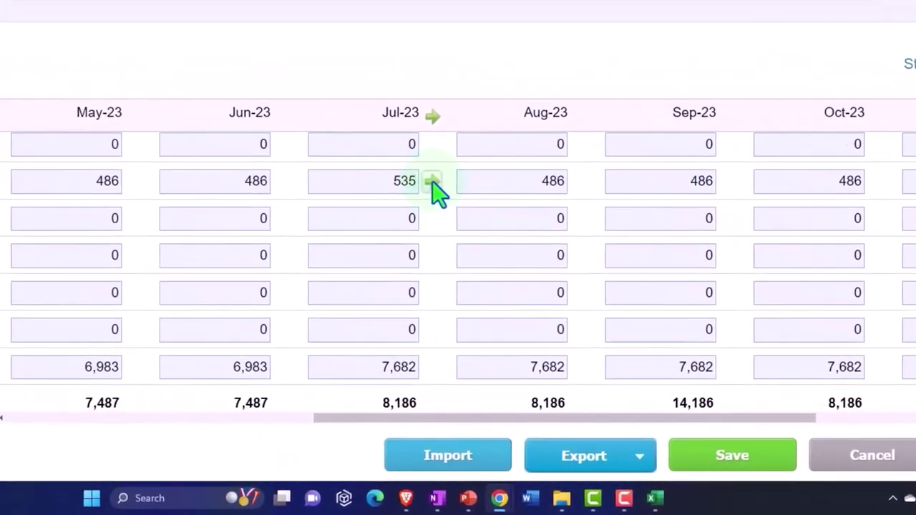
click(433, 183)
click(376, 251)
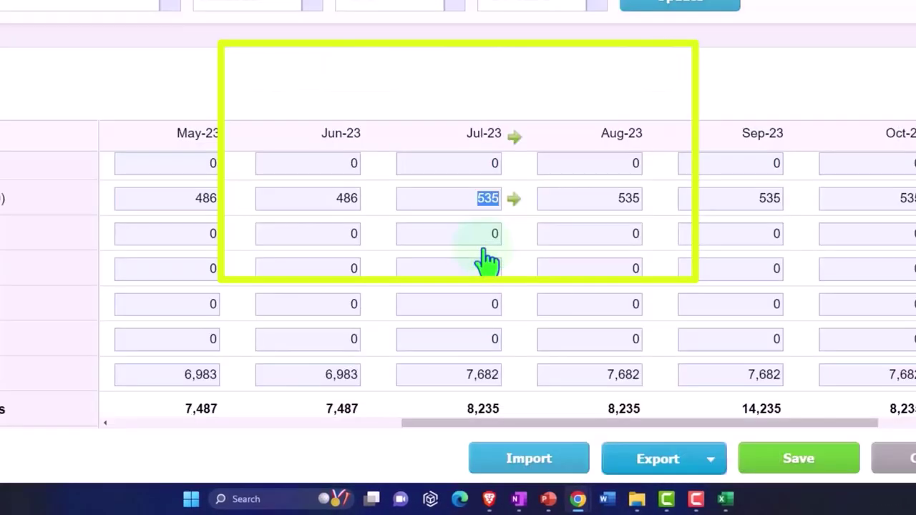
drag(624, 425, 816, 438)
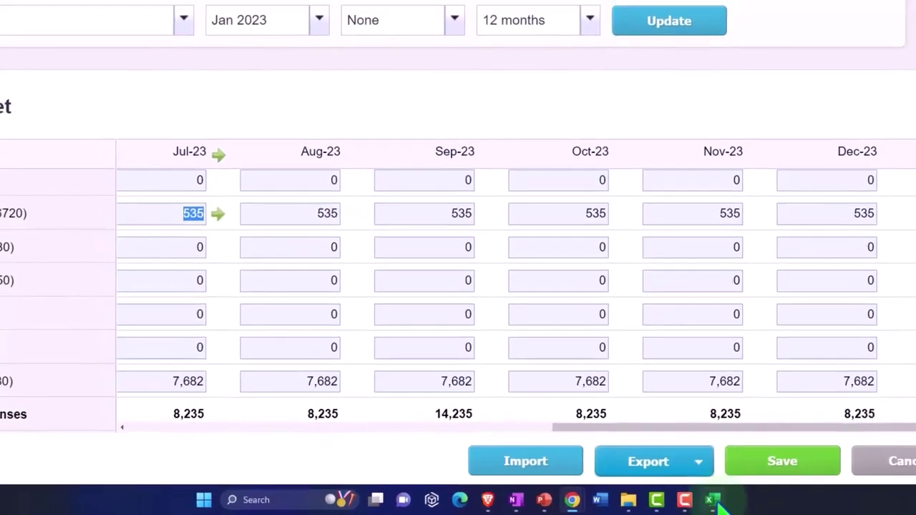
Step: Compare the 6,126 yearly payroll tax total against the Excel worksheet's column Q
mouse_move(725, 498)
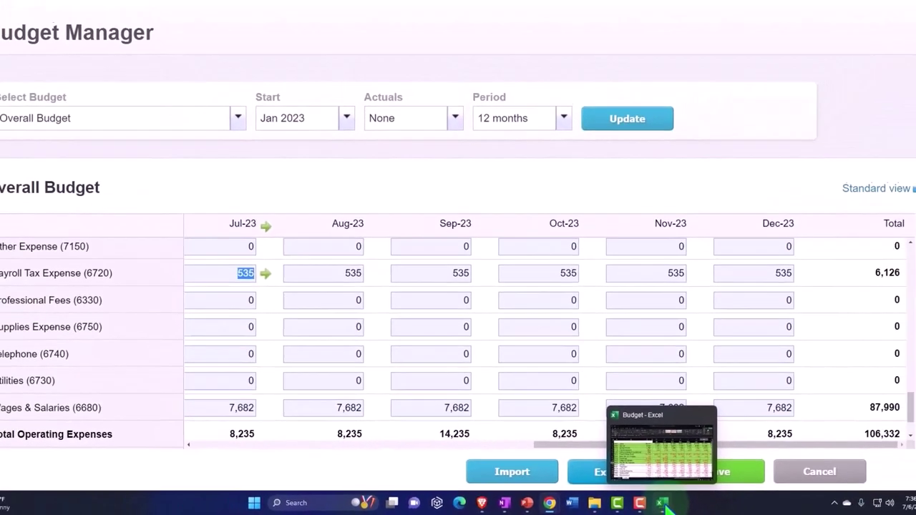
click(664, 504)
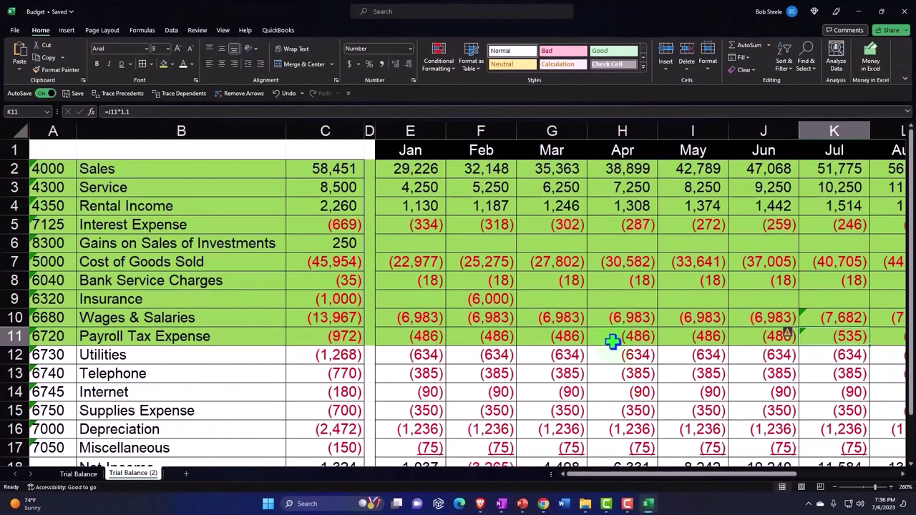
click(611, 340)
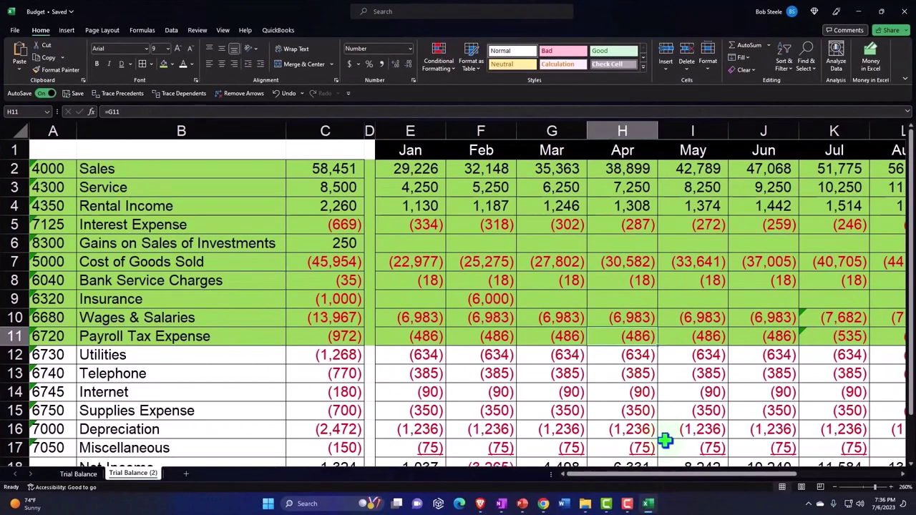
drag(666, 474, 763, 473)
click(859, 336)
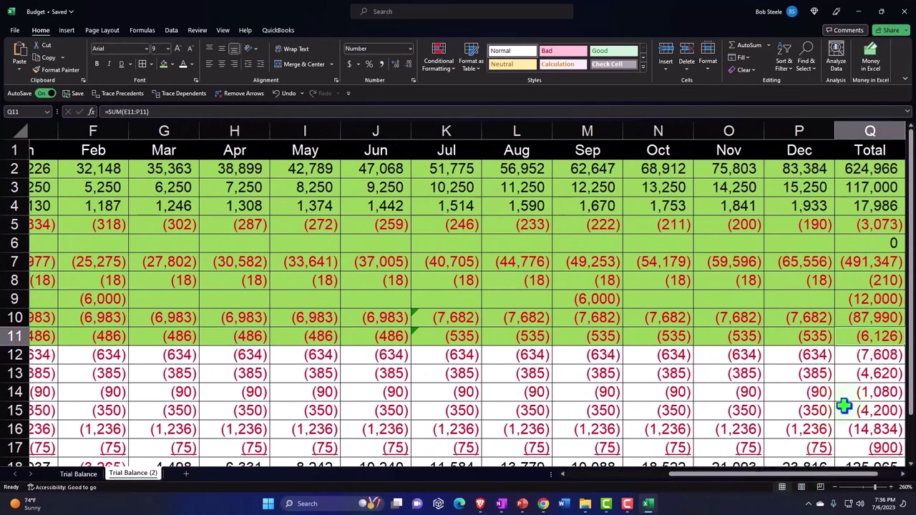
click(649, 505)
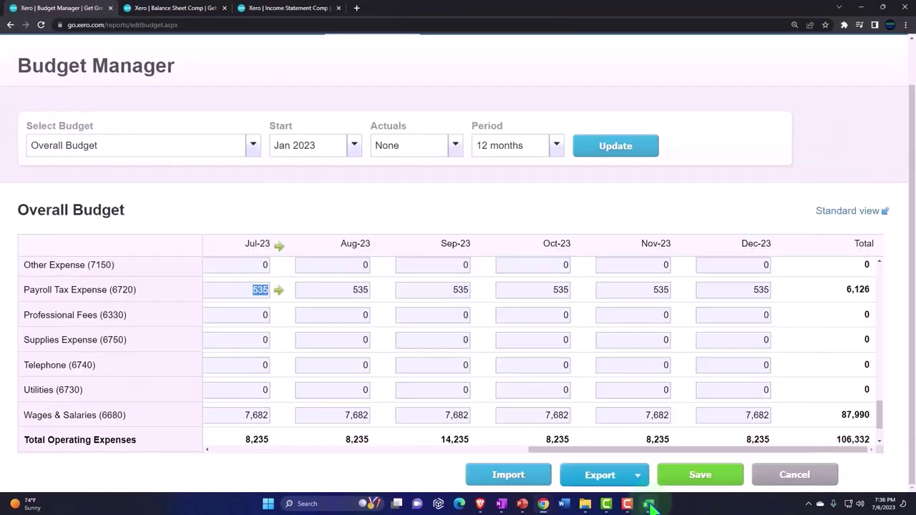
Step: Shade the Utilities row green in Excel and check its January amount
click(649, 505)
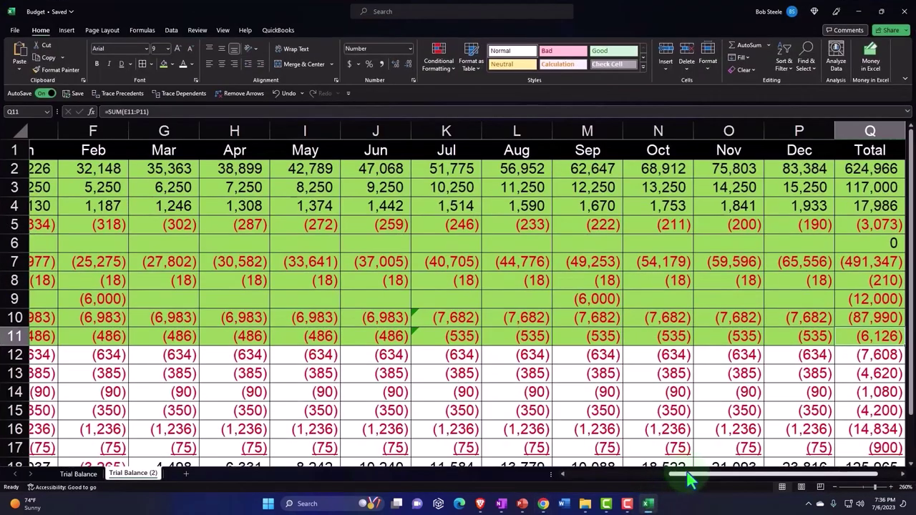
drag(687, 474, 594, 474)
click(14, 354)
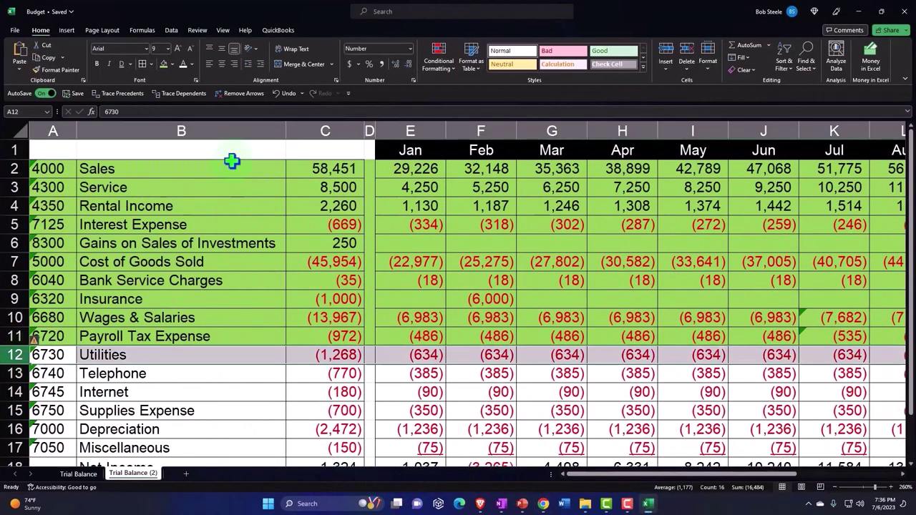
click(163, 64)
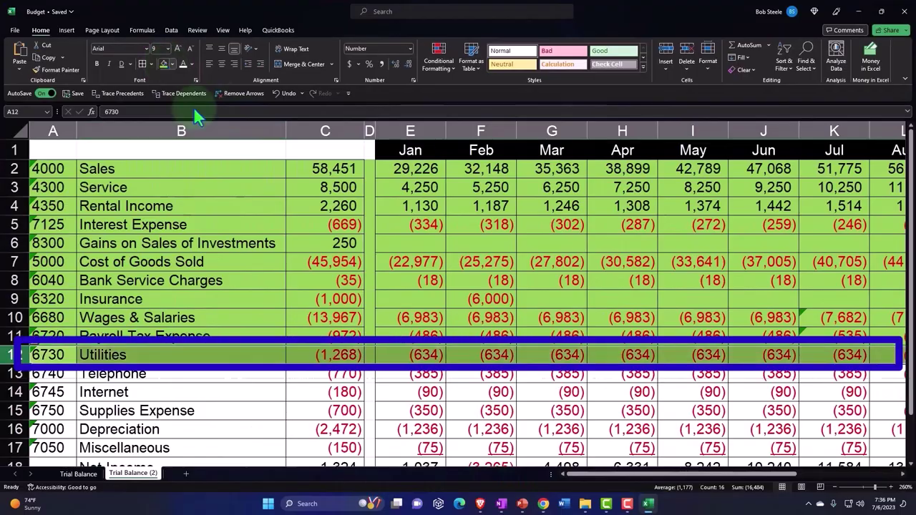
click(423, 354)
Step: Fill the Utilities (6730) line with 634 across every month in Xero
scroll(480, 348, down, 1)
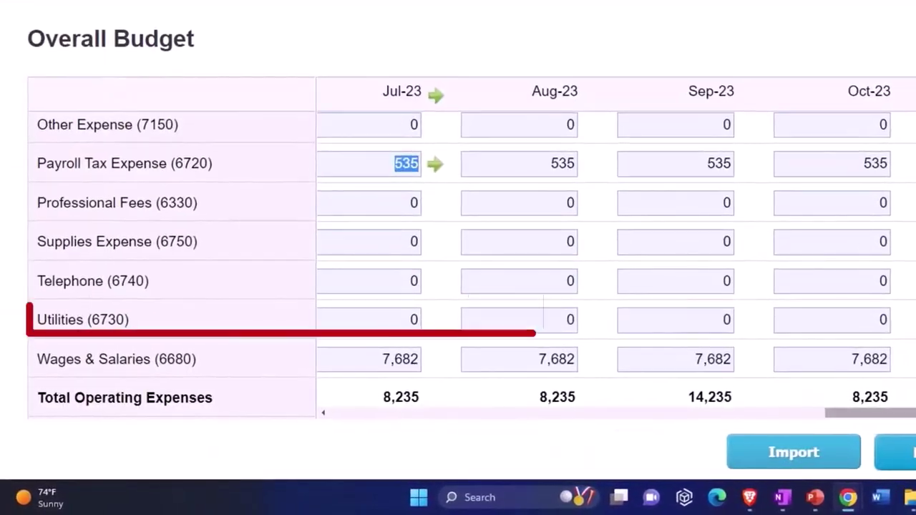
scroll(844, 437, left, 3)
drag(840, 422, 390, 420)
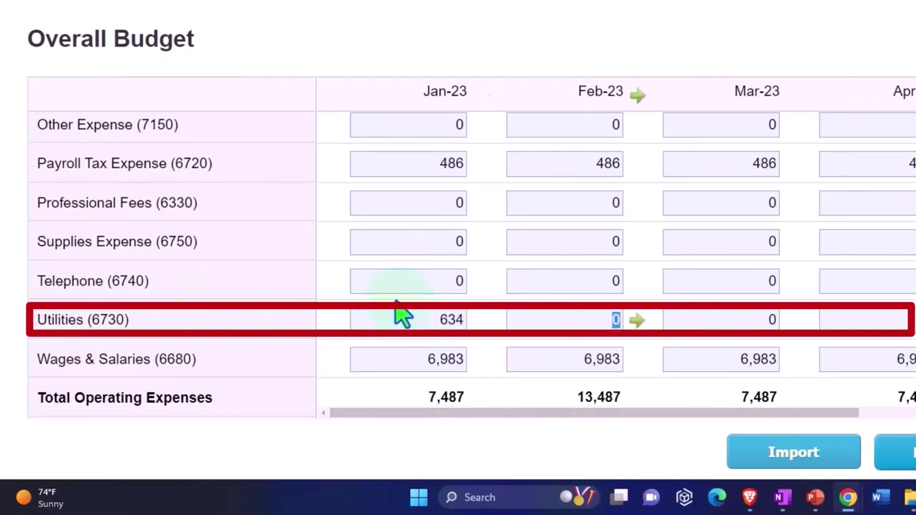
click(478, 323)
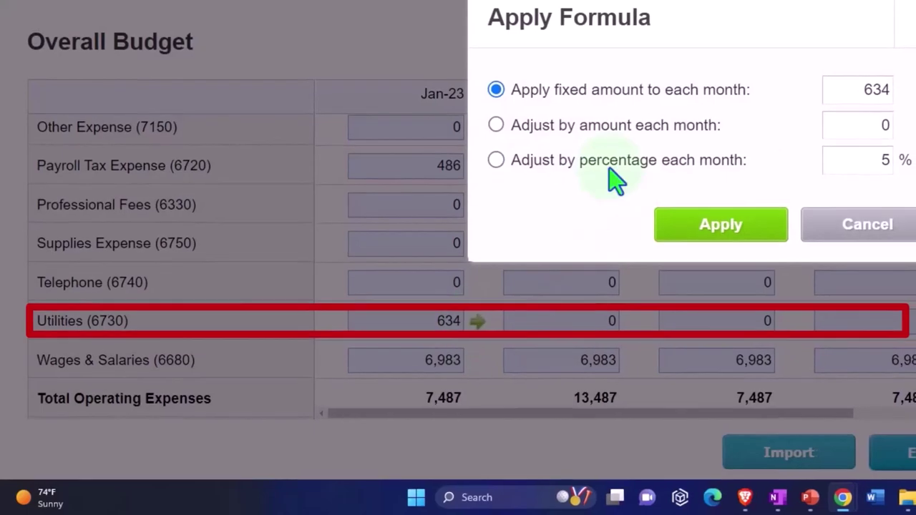
click(647, 244)
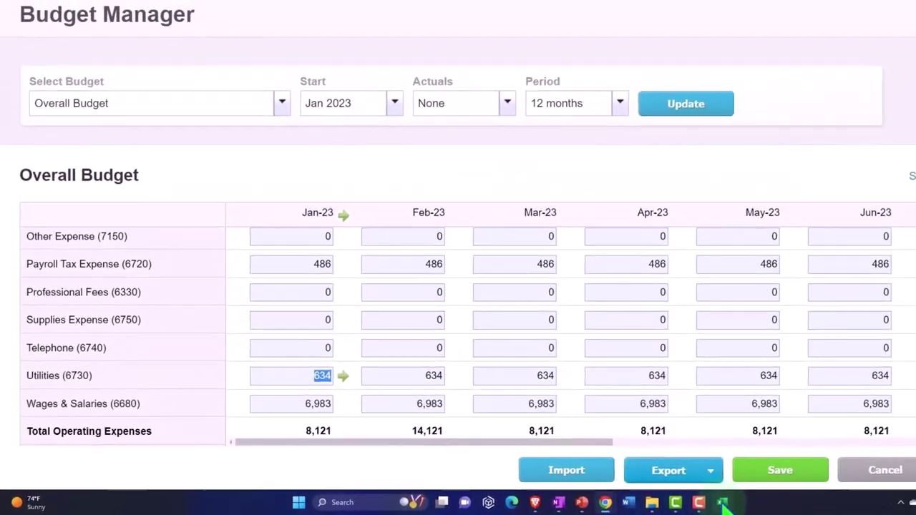
Step: Mark the Telephone row green in Excel and budget 385 for Telephone every month
click(723, 503)
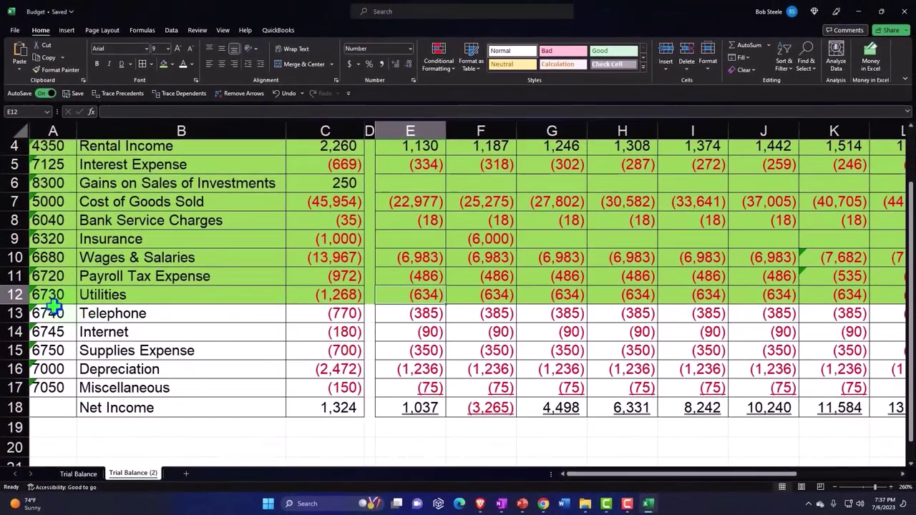
click(163, 63)
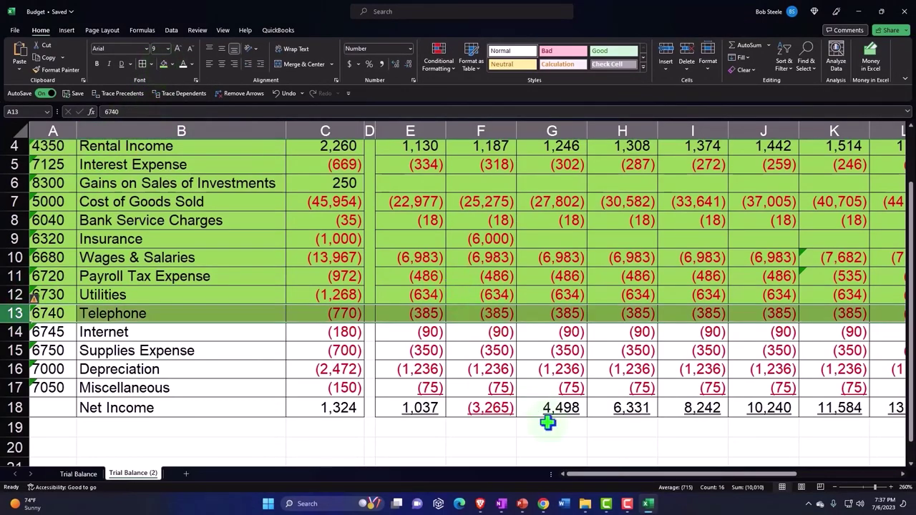
click(648, 503)
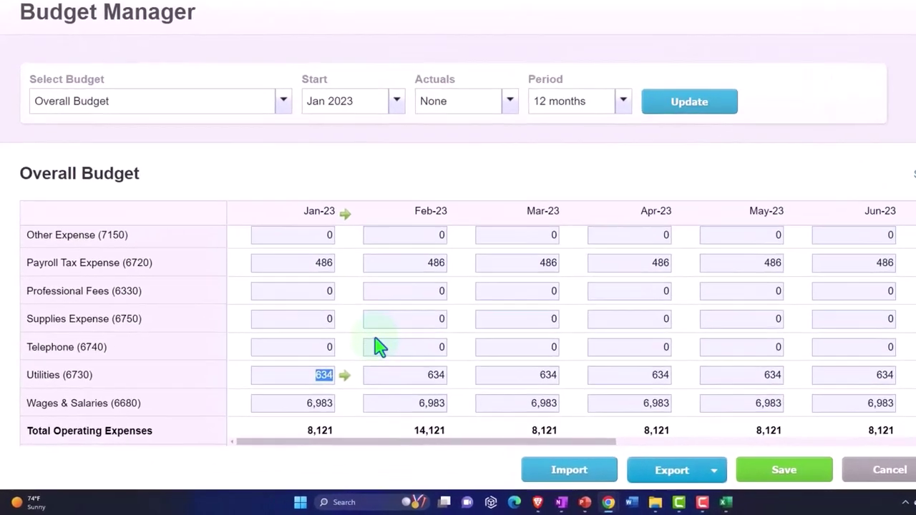
click(321, 347)
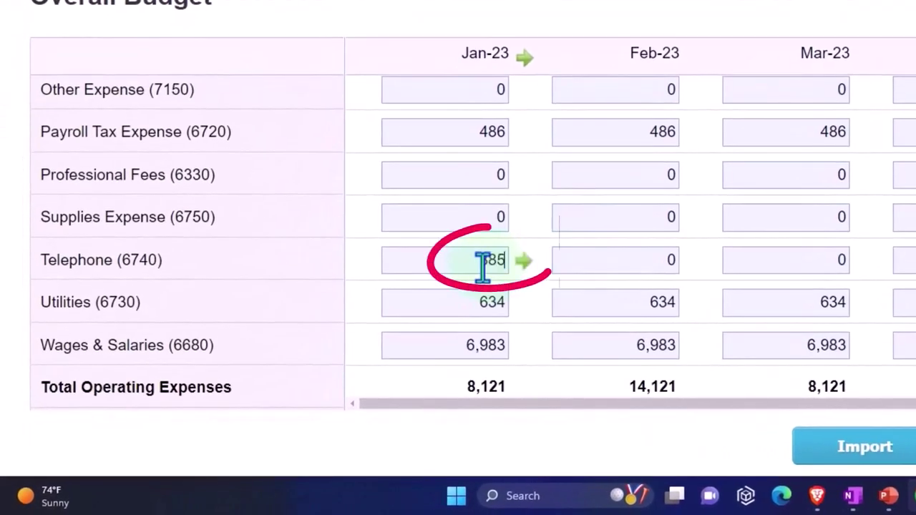
click(523, 262)
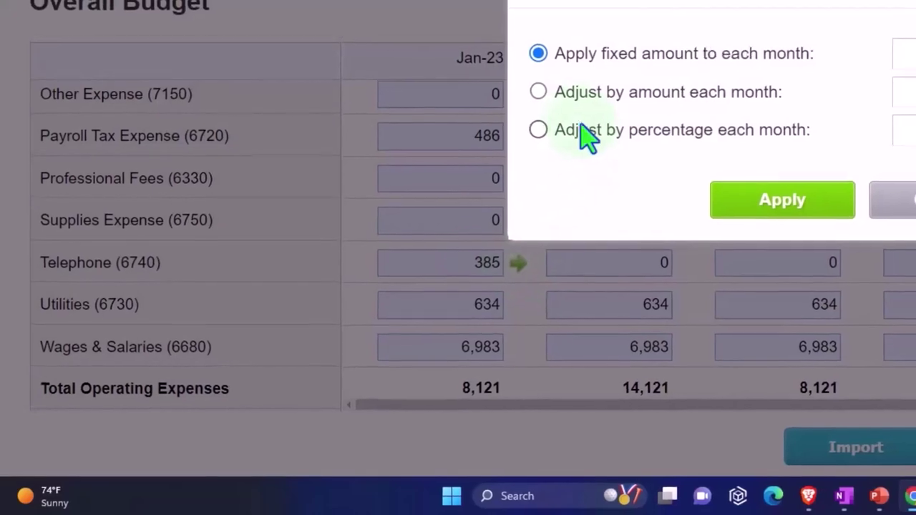
click(684, 233)
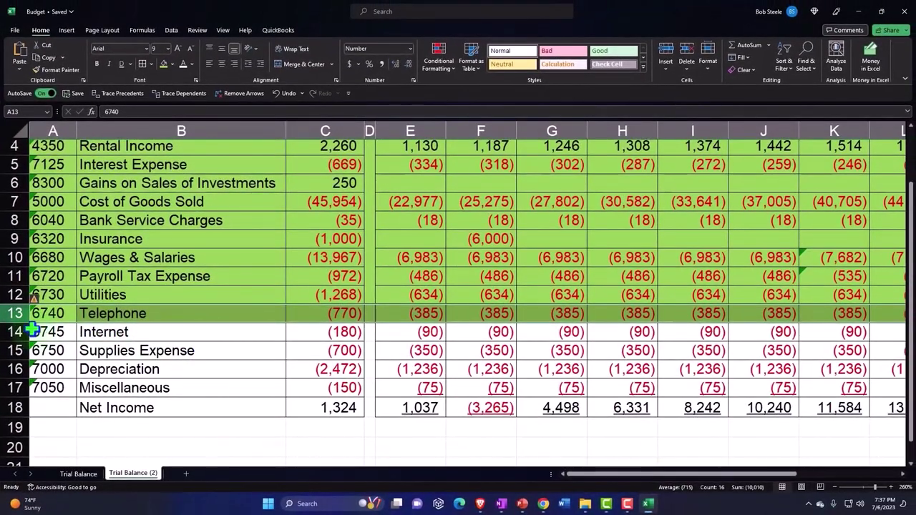
Step: Shade the Internet row green in Excel and check its January amount
click(14, 331)
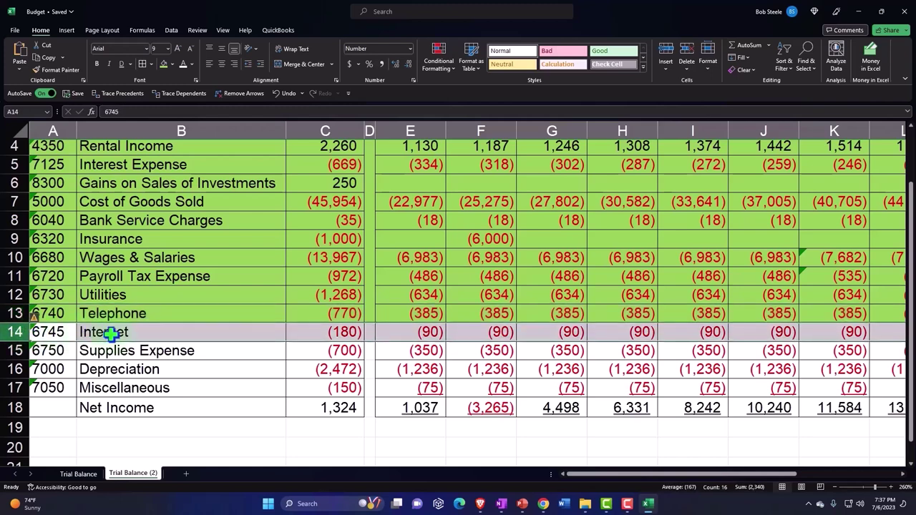
right_click(116, 341)
key(Escape)
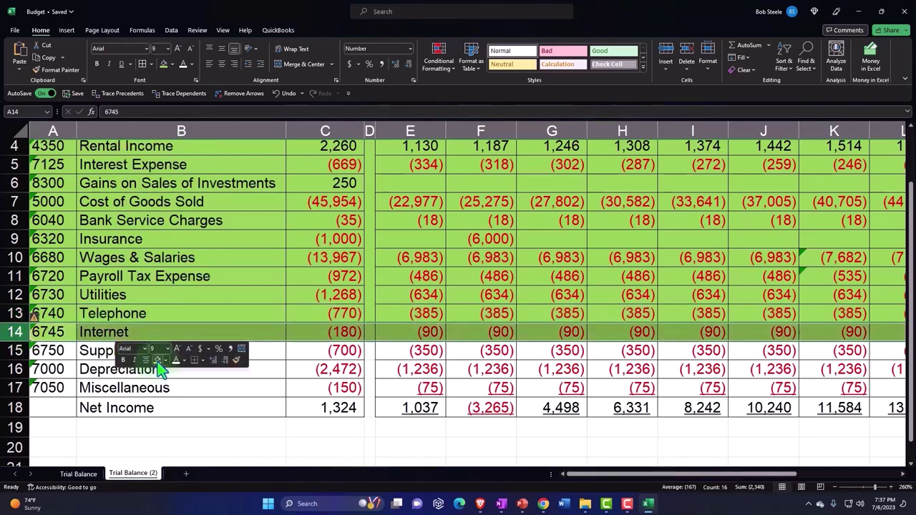
click(430, 332)
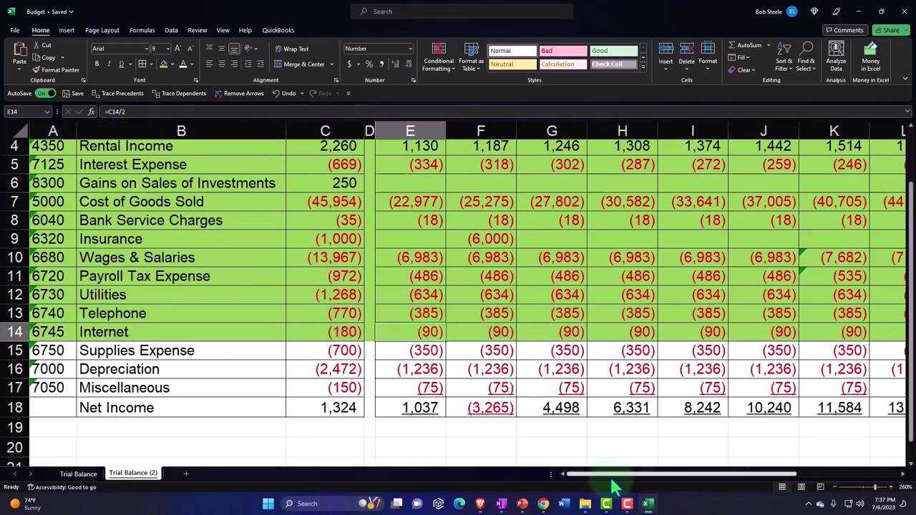
click(647, 503)
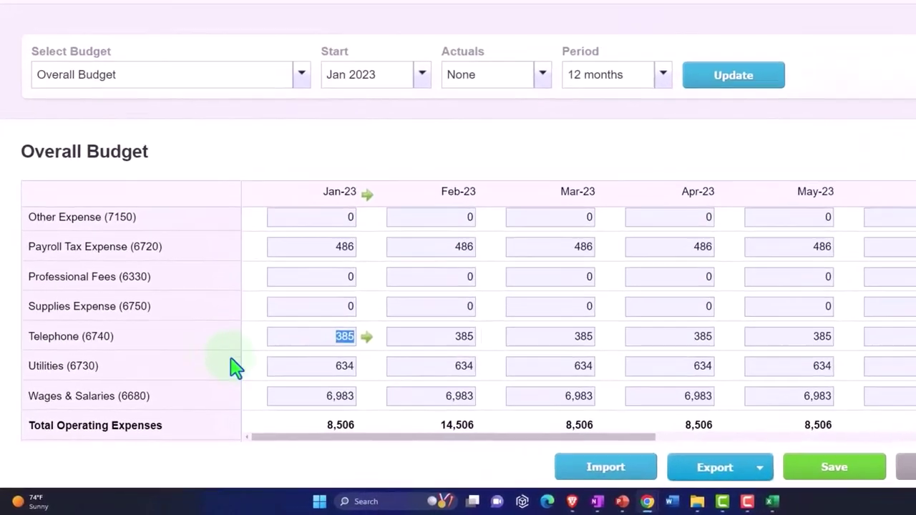
Step: Fill the Internet (6745) line with a fixed 90 in every month
scroll(254, 379, up, 2)
scroll(386, 315, up, 4)
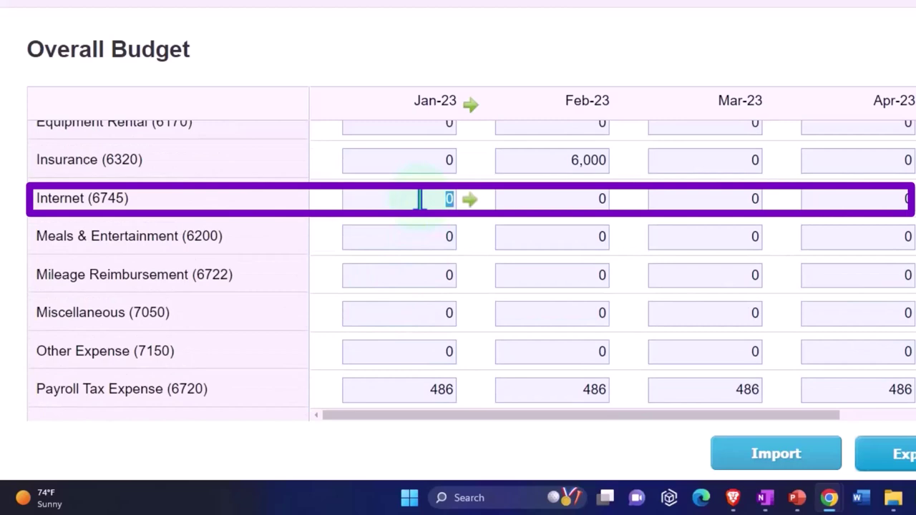
text(0)
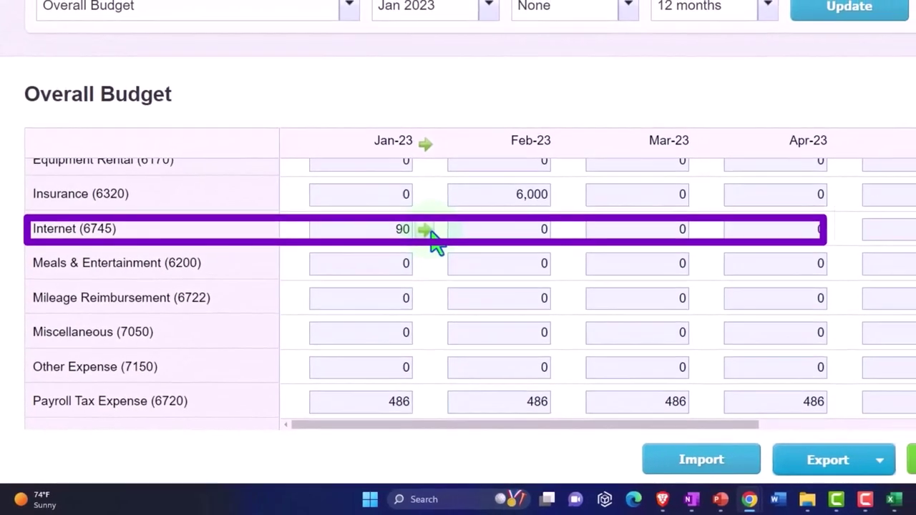
click(426, 230)
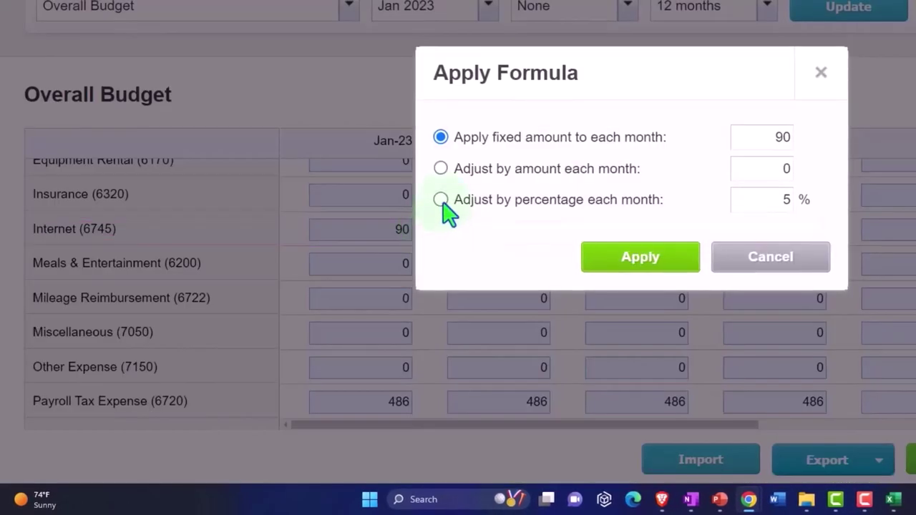
click(441, 199)
click(440, 168)
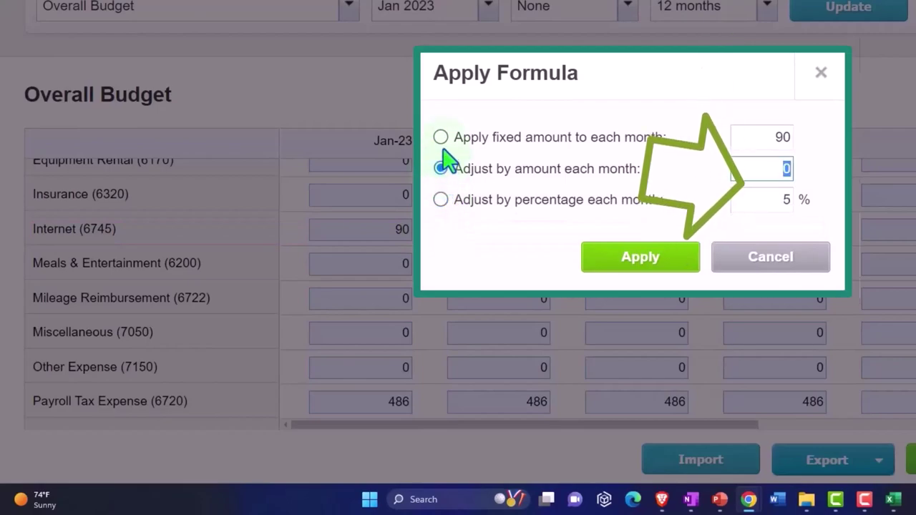
click(441, 136)
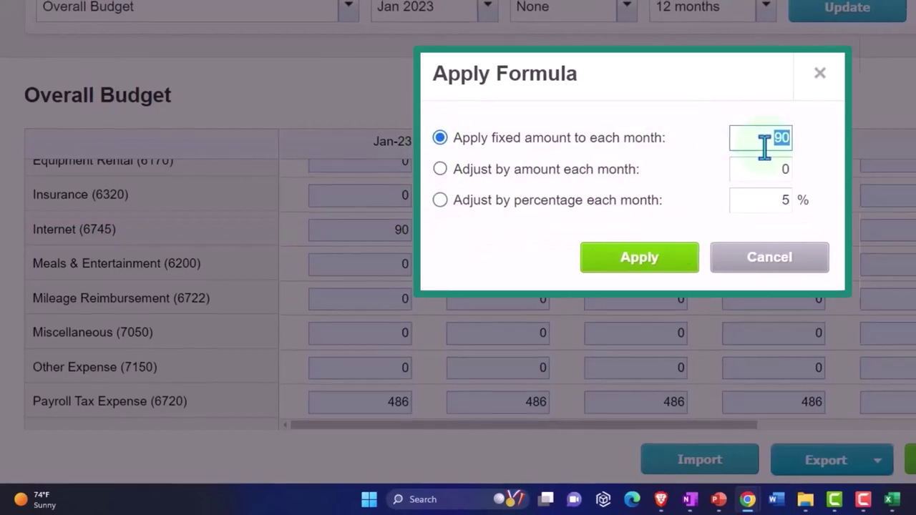
click(640, 257)
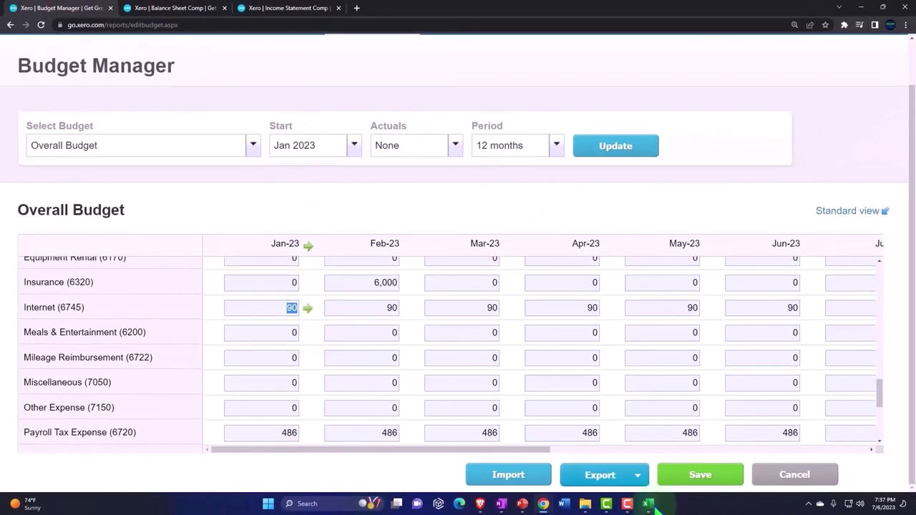
key(alt+Tab)
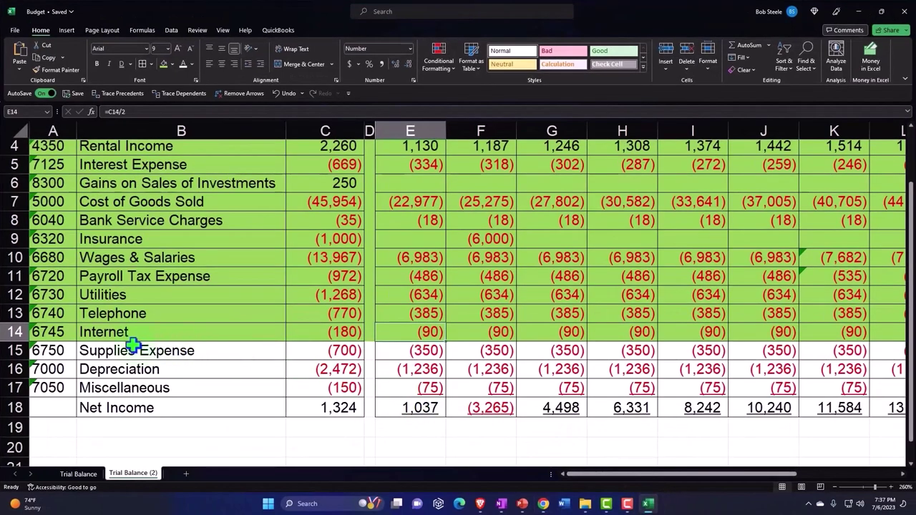
Step: Shade the Supplies Expense row green in Excel and locate its line in Xero
click(15, 350)
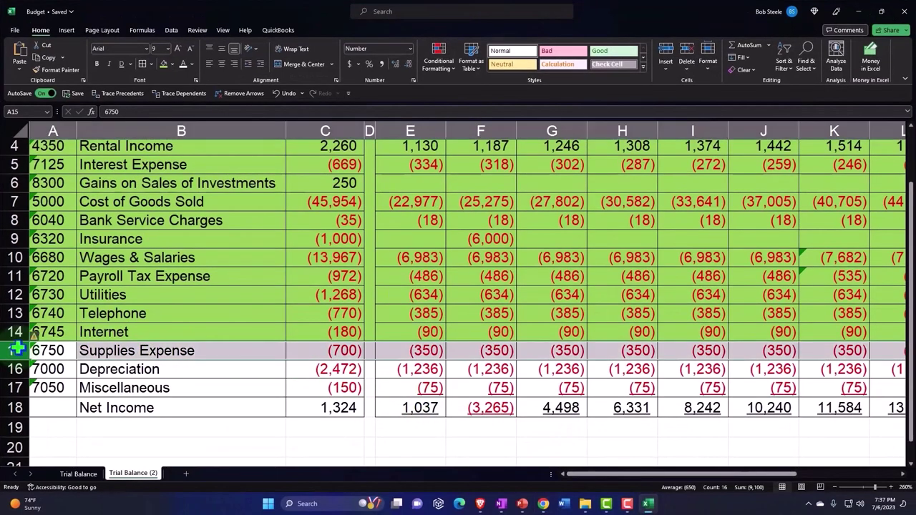
click(164, 64)
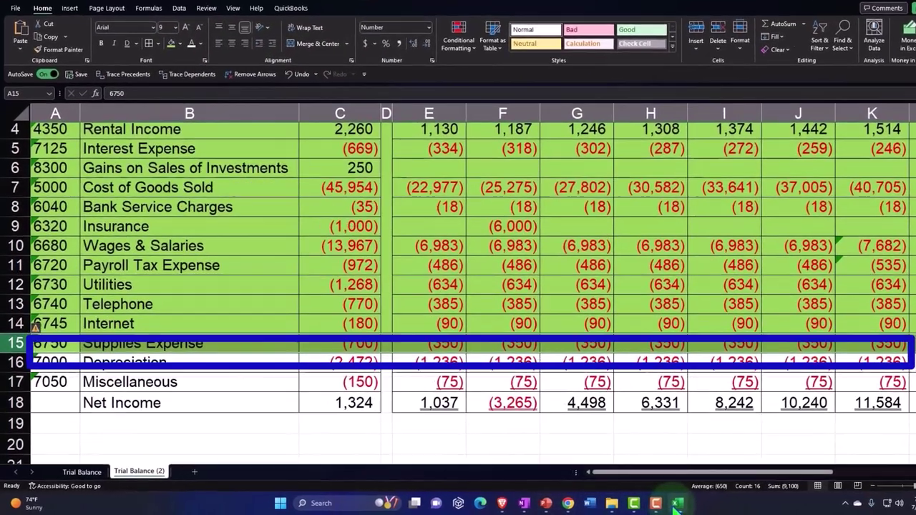
click(543, 504)
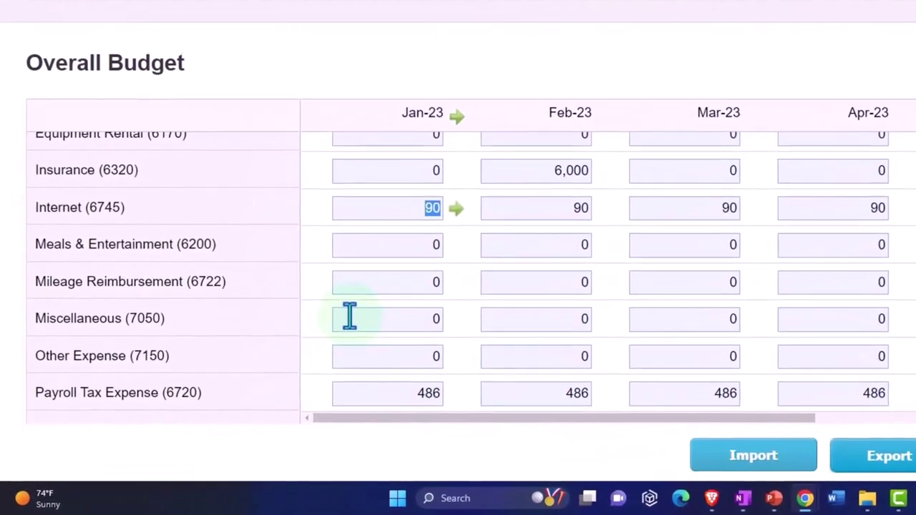
scroll(283, 357, up, 2)
scroll(351, 313, up, 6)
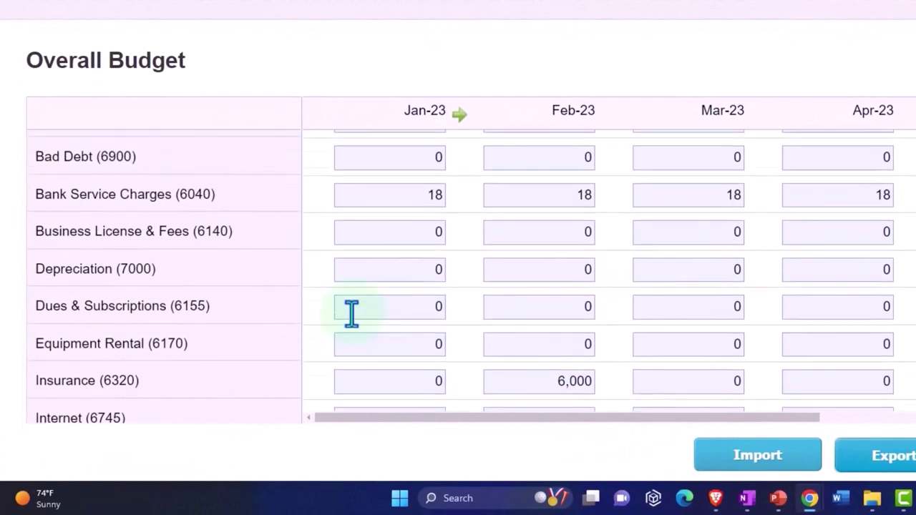
scroll(352, 313, up, 2)
scroll(352, 313, down, 8)
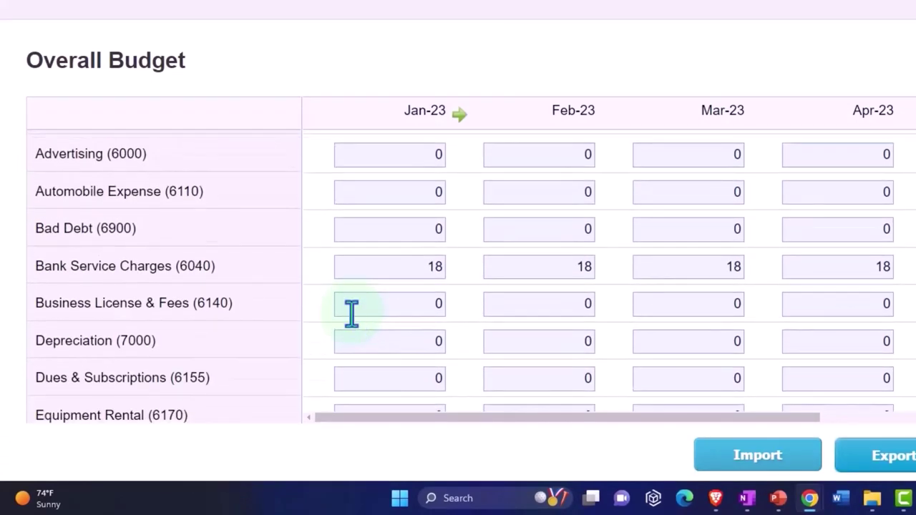
scroll(351, 314, down, 6)
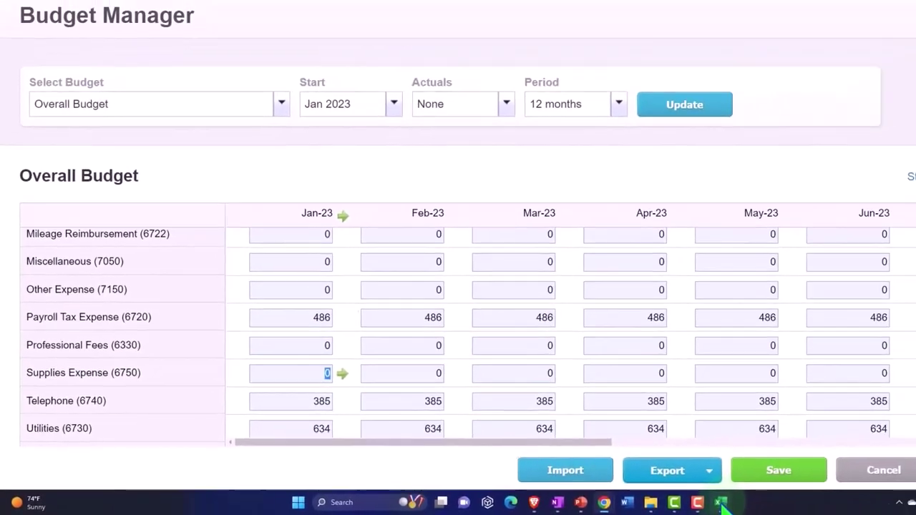
click(659, 504)
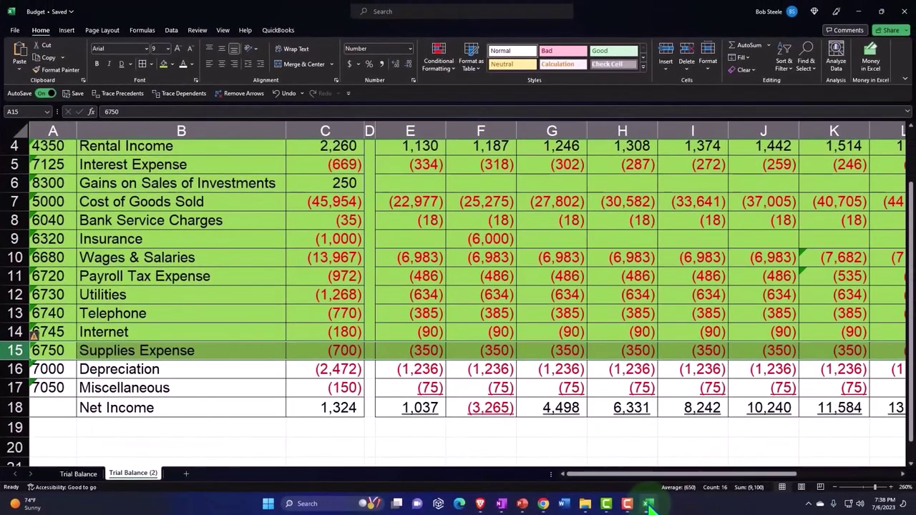
click(649, 505)
Step: Enter 350 in Jan-23 Supplies Expense and apply it to every month
text(35)
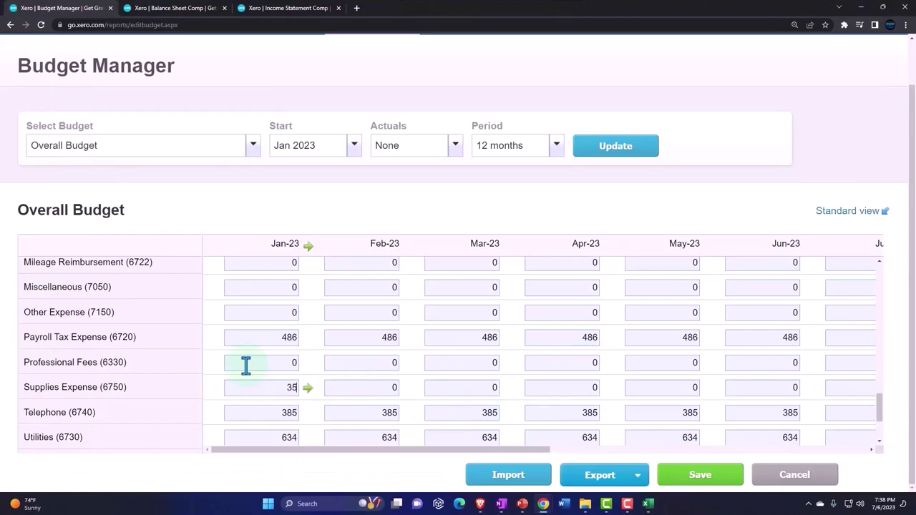
text(0)
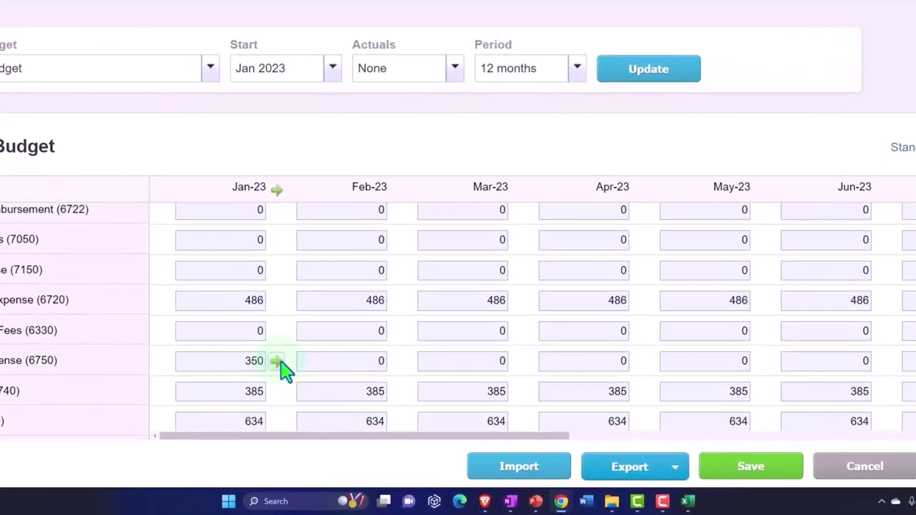
click(307, 387)
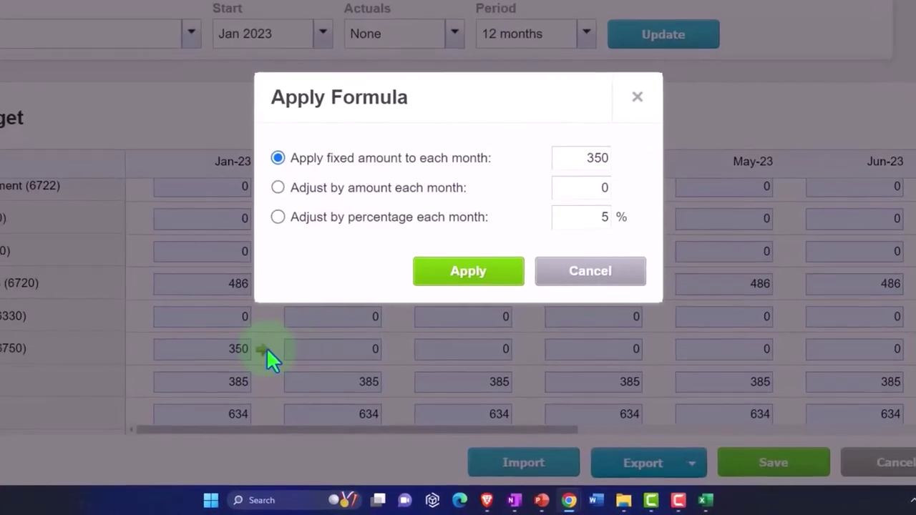
click(489, 275)
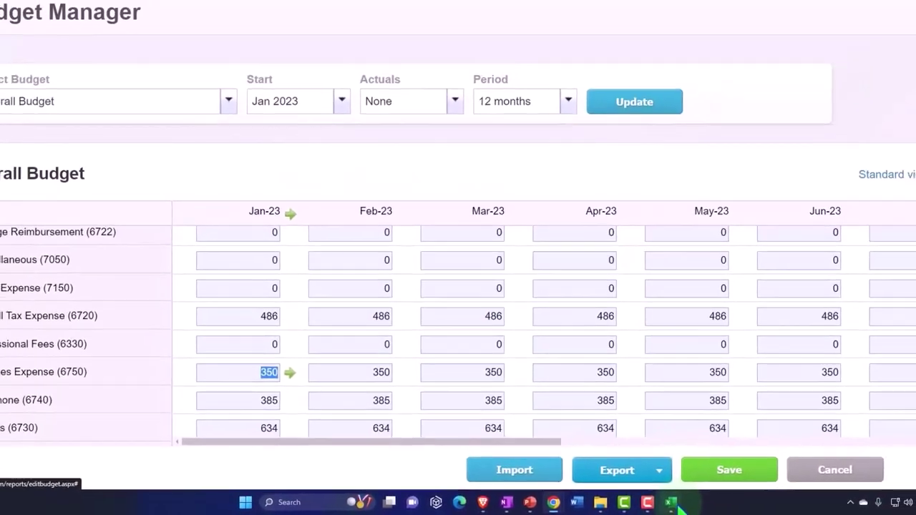
click(673, 503)
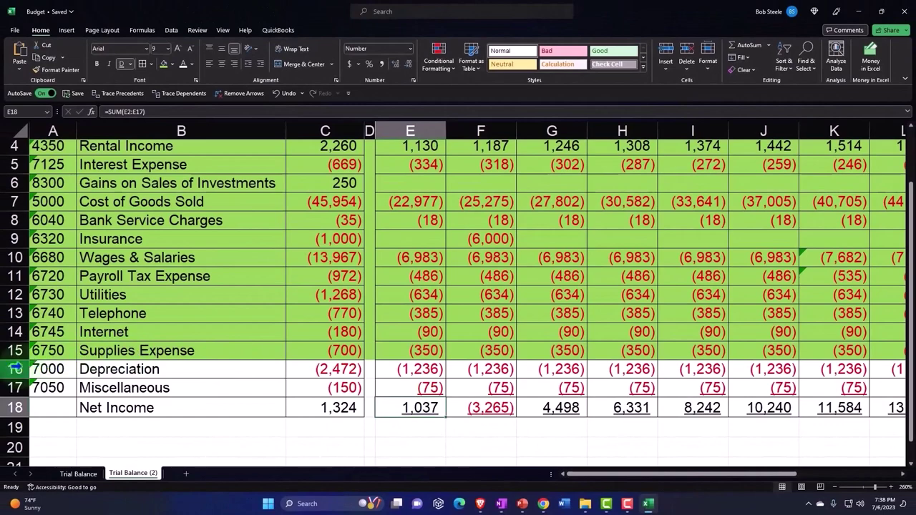
Step: Shade the Depreciation row green, check E16, and fill 1,236 across every month in Xero
click(14, 369)
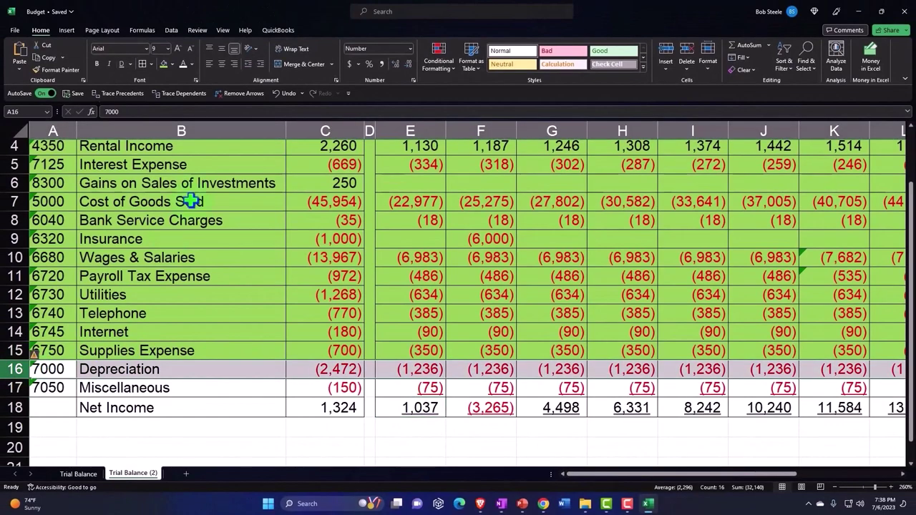
click(164, 63)
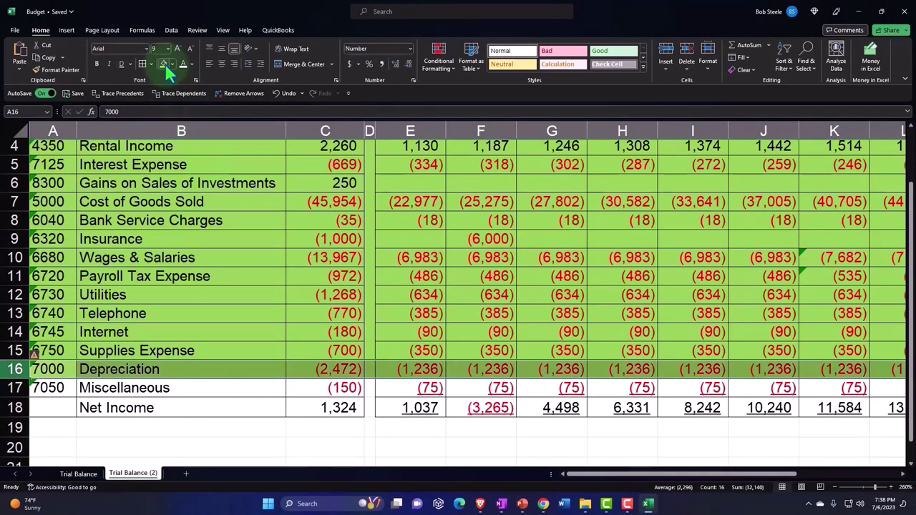
click(432, 364)
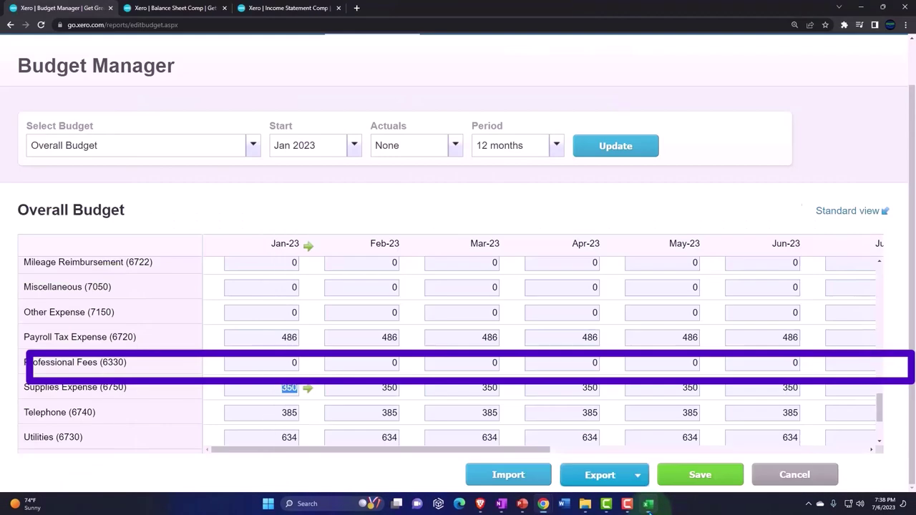
click(647, 503)
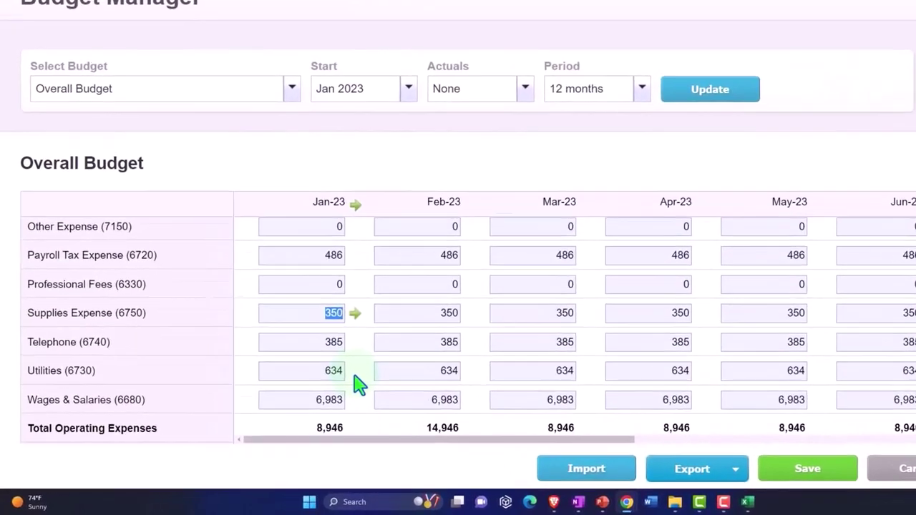
scroll(456, 349, up, 3)
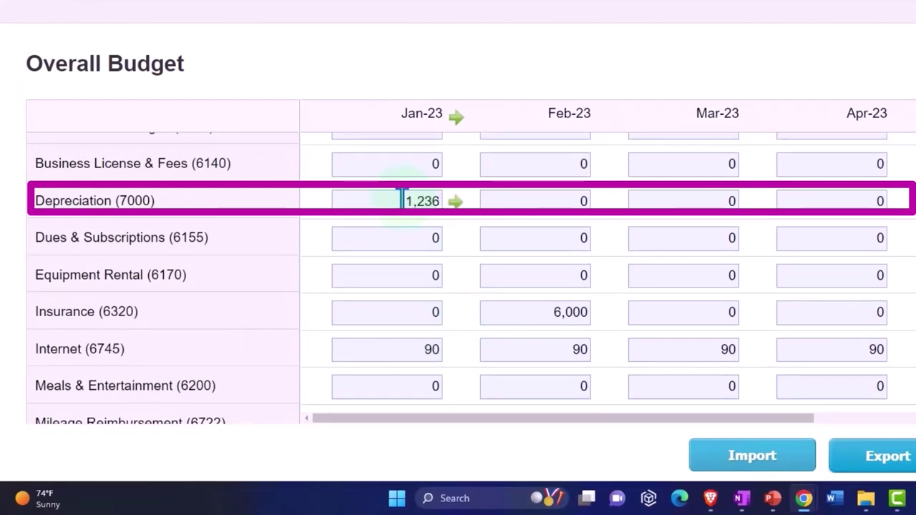
click(456, 203)
click(633, 238)
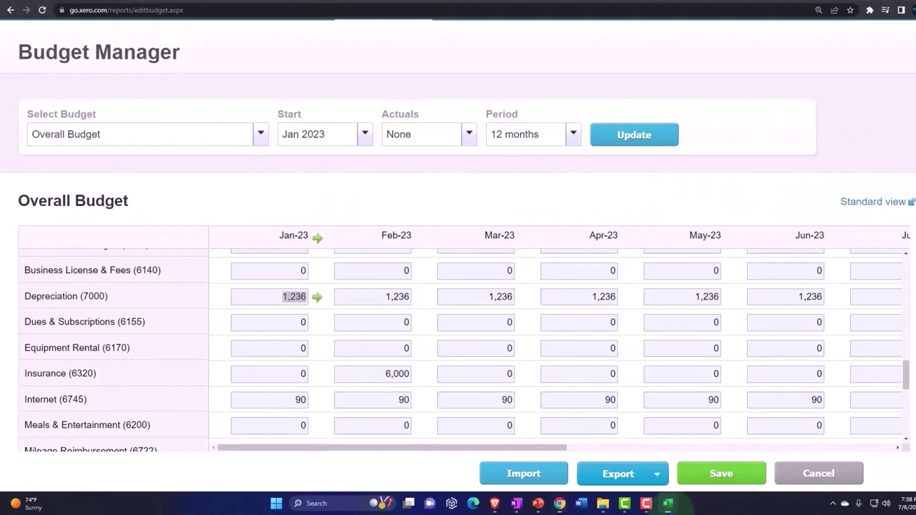
Step: Shade the Miscellaneous row green, check E17, and budget 75 for every month in Xero
click(757, 502)
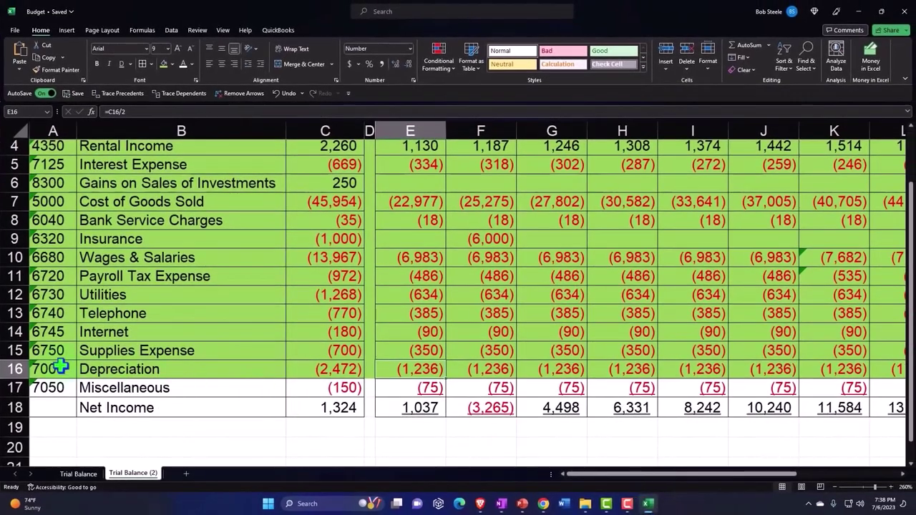
click(16, 387)
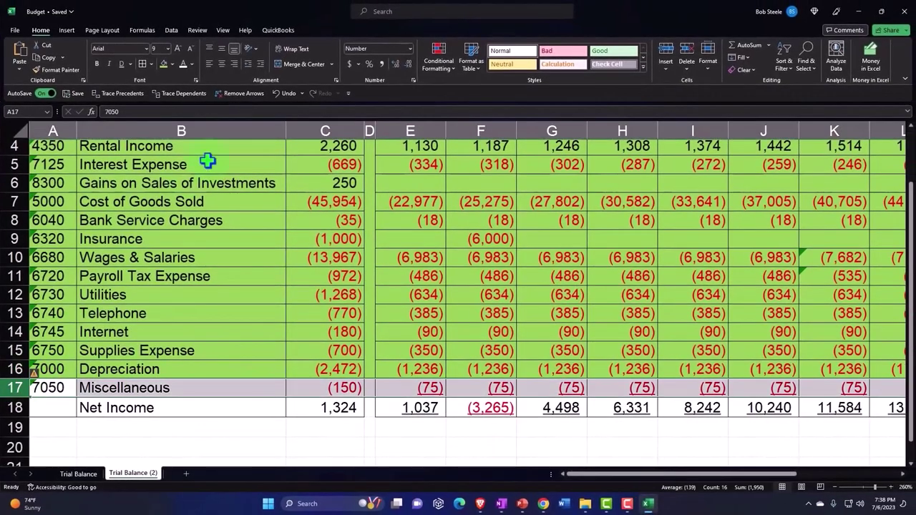
click(163, 63)
click(419, 387)
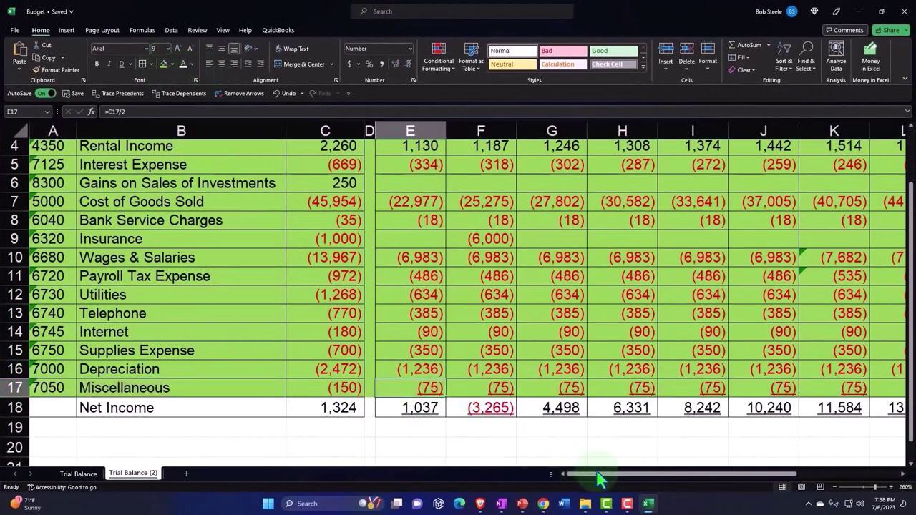
click(648, 504)
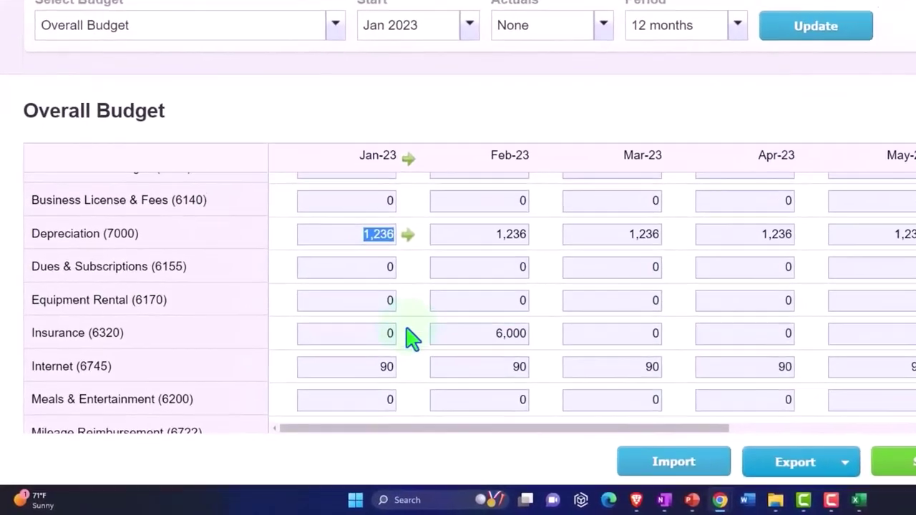
scroll(404, 292, down, 2)
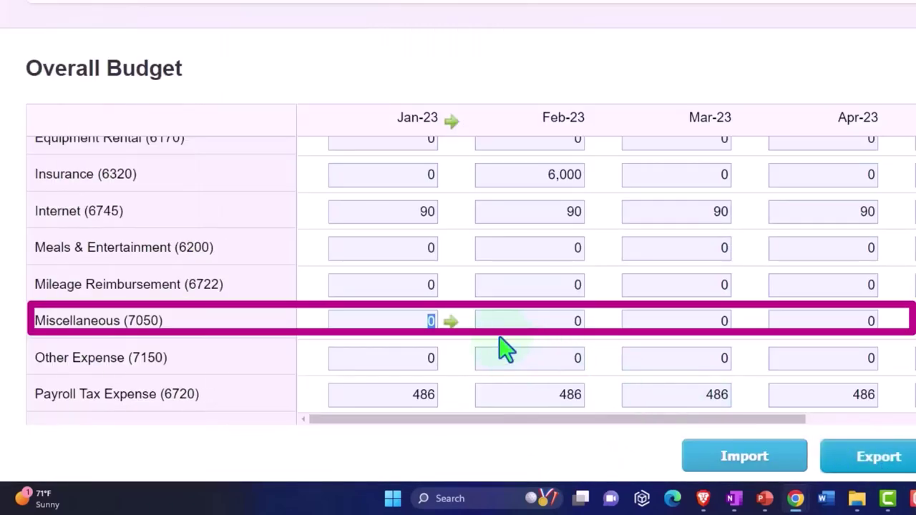
click(451, 324)
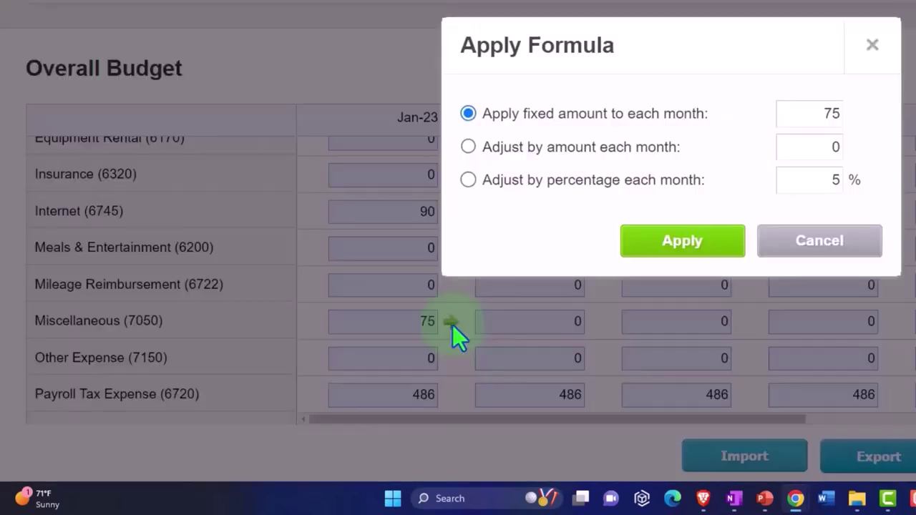
click(675, 247)
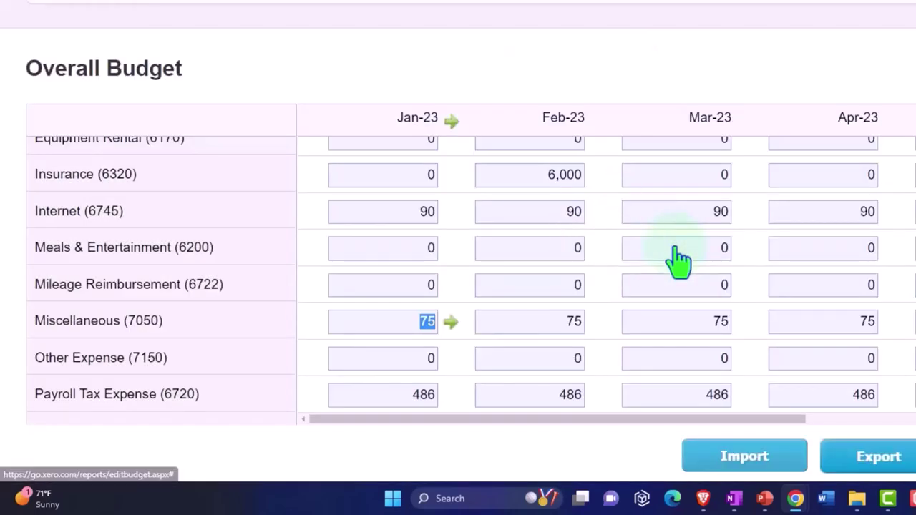
Step: Compare Excel's February net income in F18 with Xero's Feb-23 Net Profit of (2,629) and 16,257 Total Operating Expenses
scroll(676, 254, down, 5)
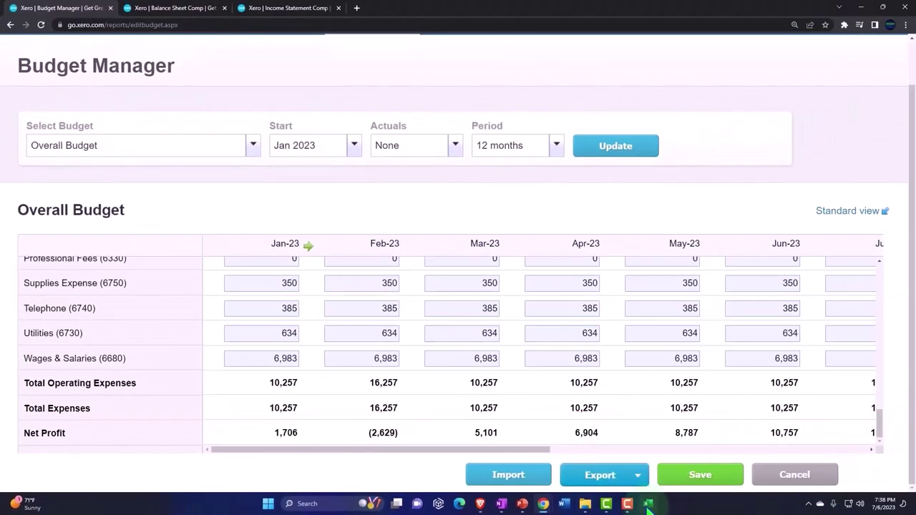
click(647, 505)
click(479, 415)
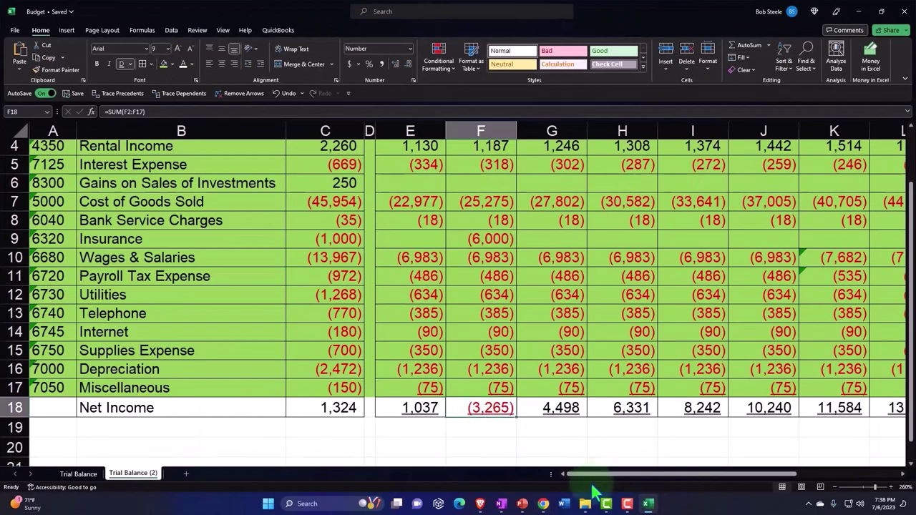
click(648, 504)
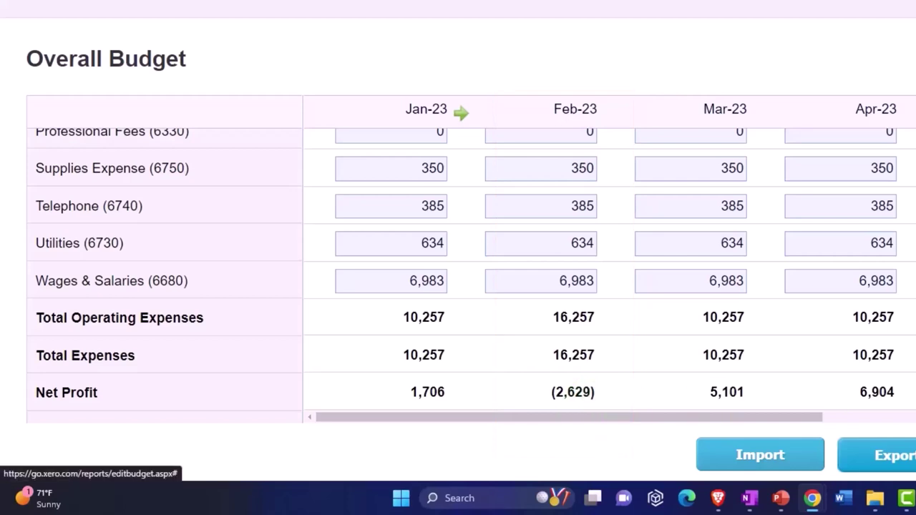
click(759, 455)
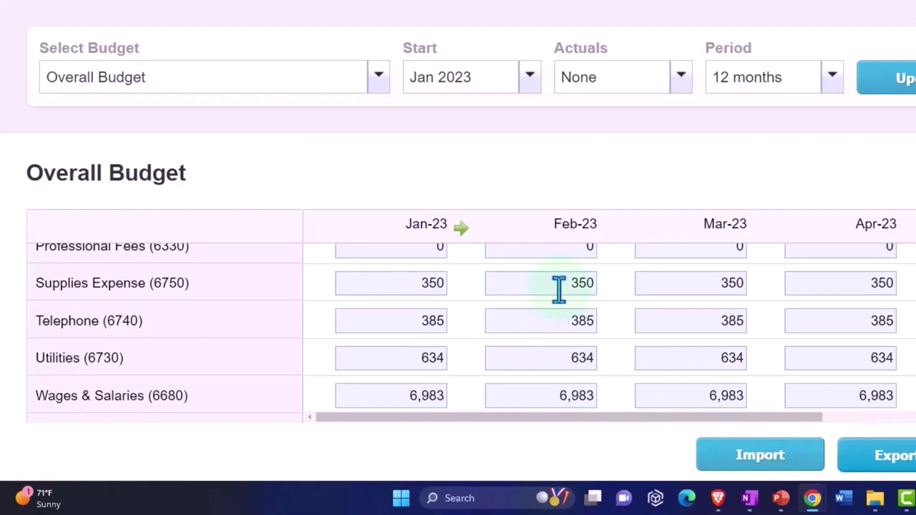
scroll(559, 289, down, 2)
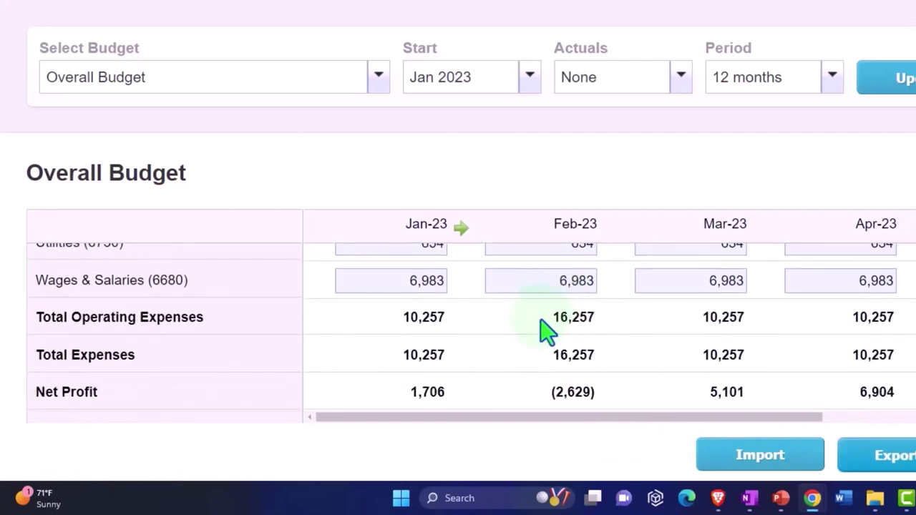